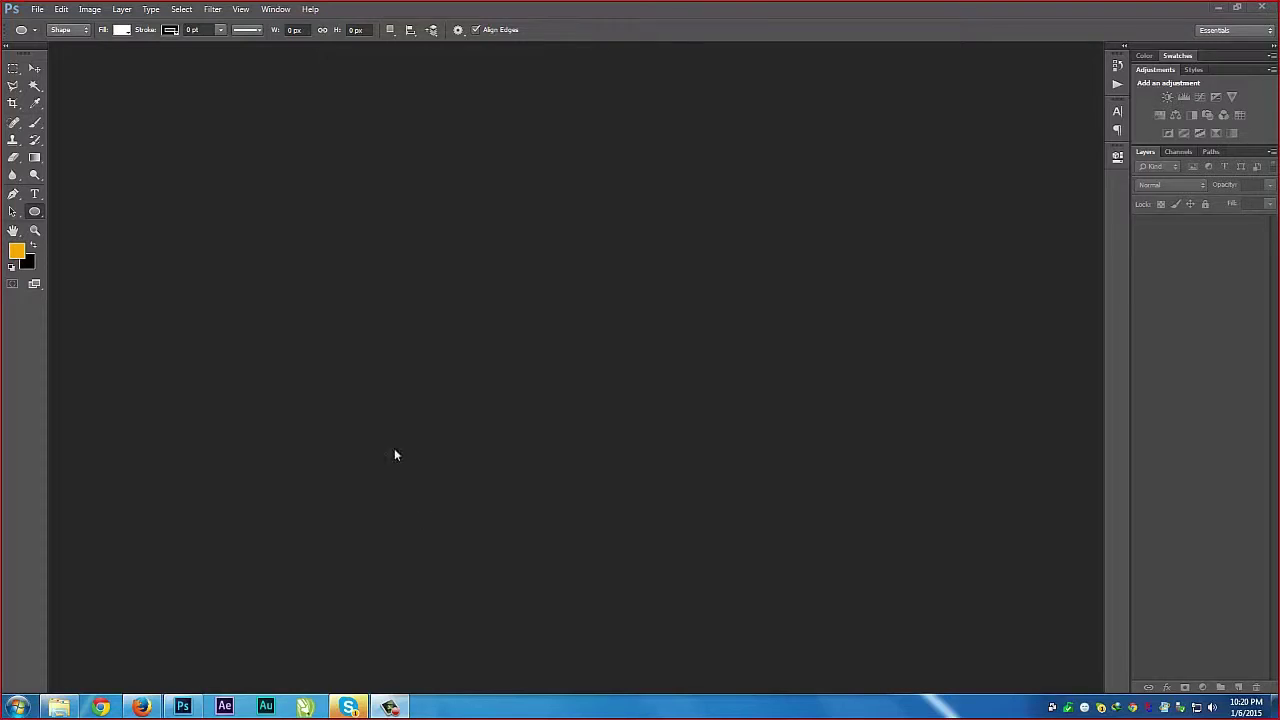
Step: Open the File menu over the empty Photoshop workspace
click(74, 20)
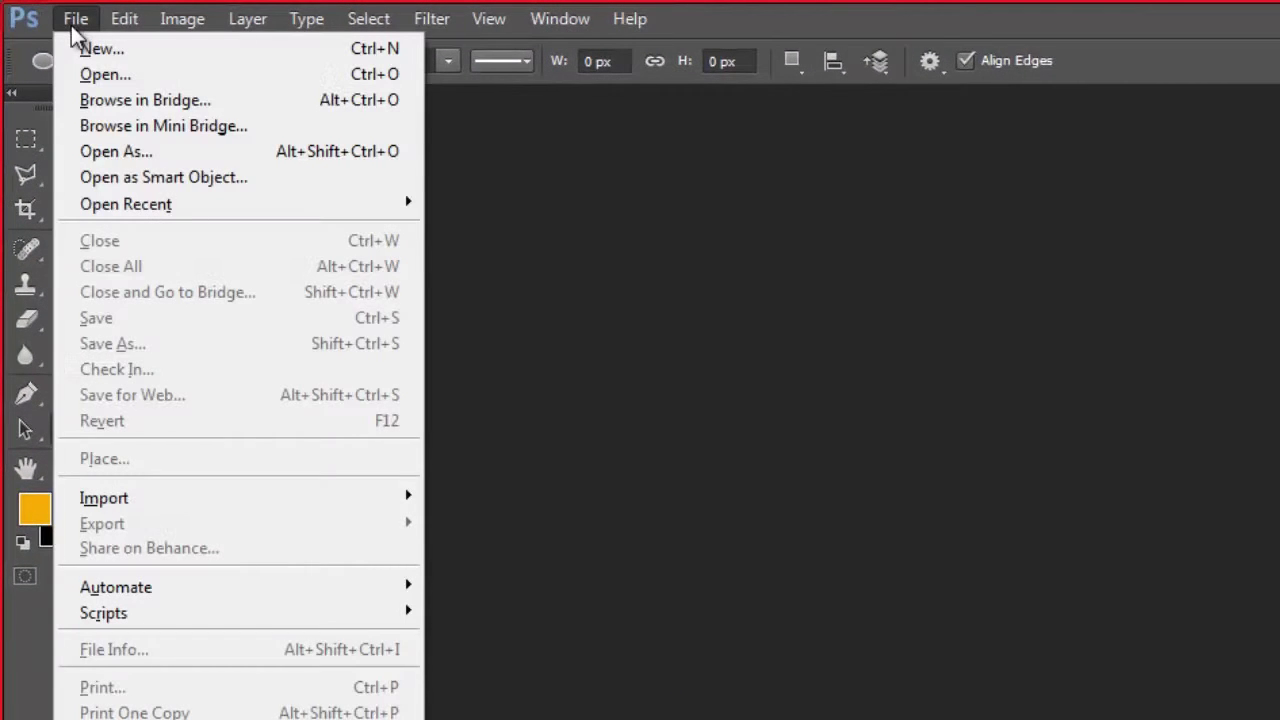
Step: Open the example Metal Gradient.psd and float it in its own window
click(74, 80)
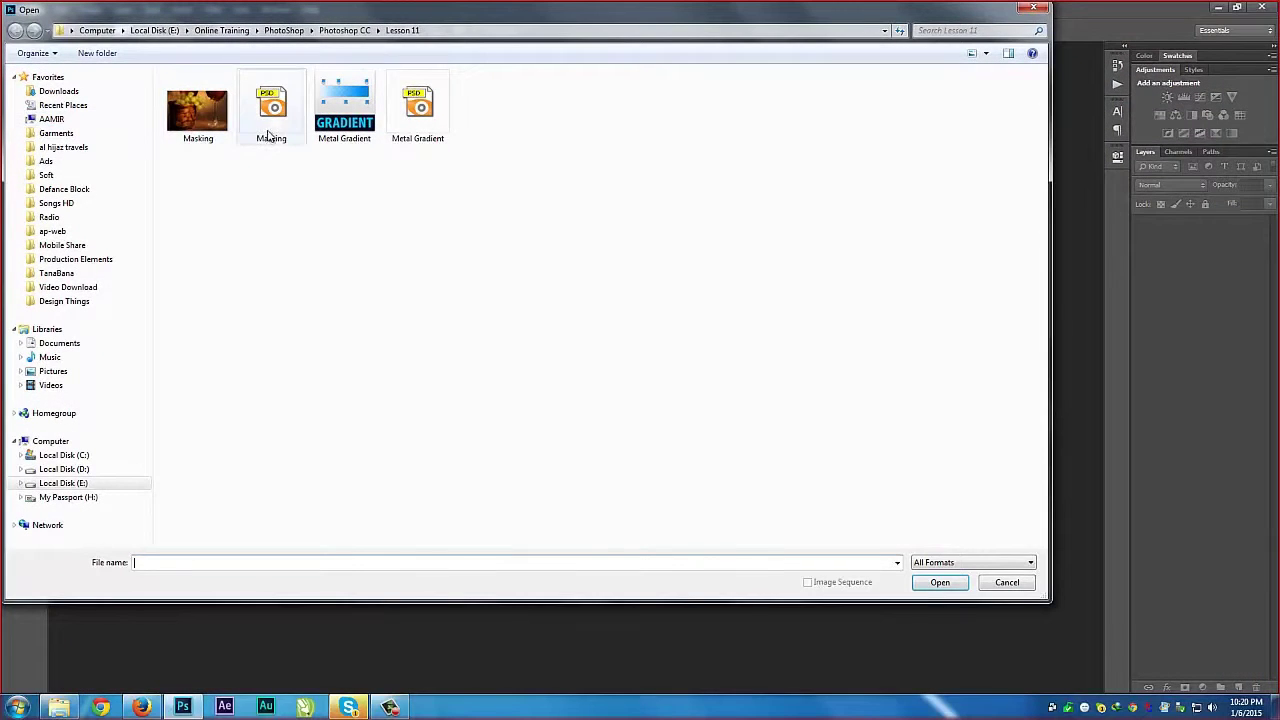
double_click(416, 115)
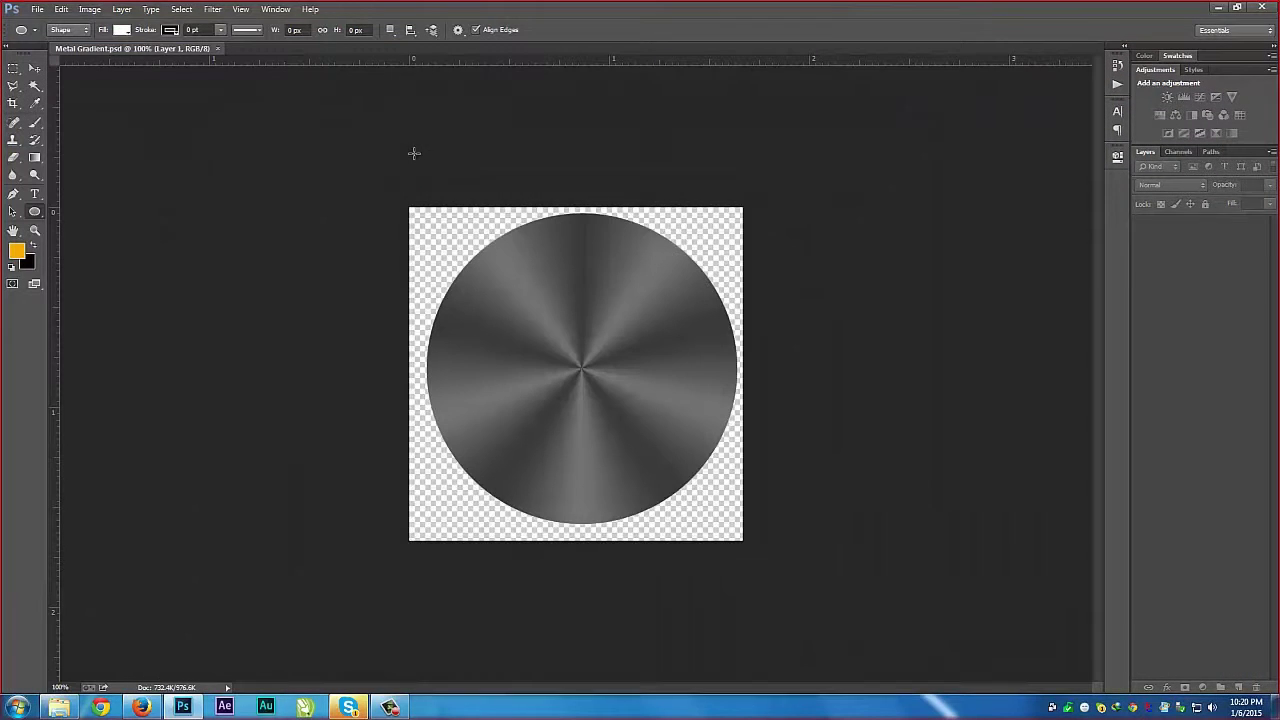
drag(108, 48, 119, 84)
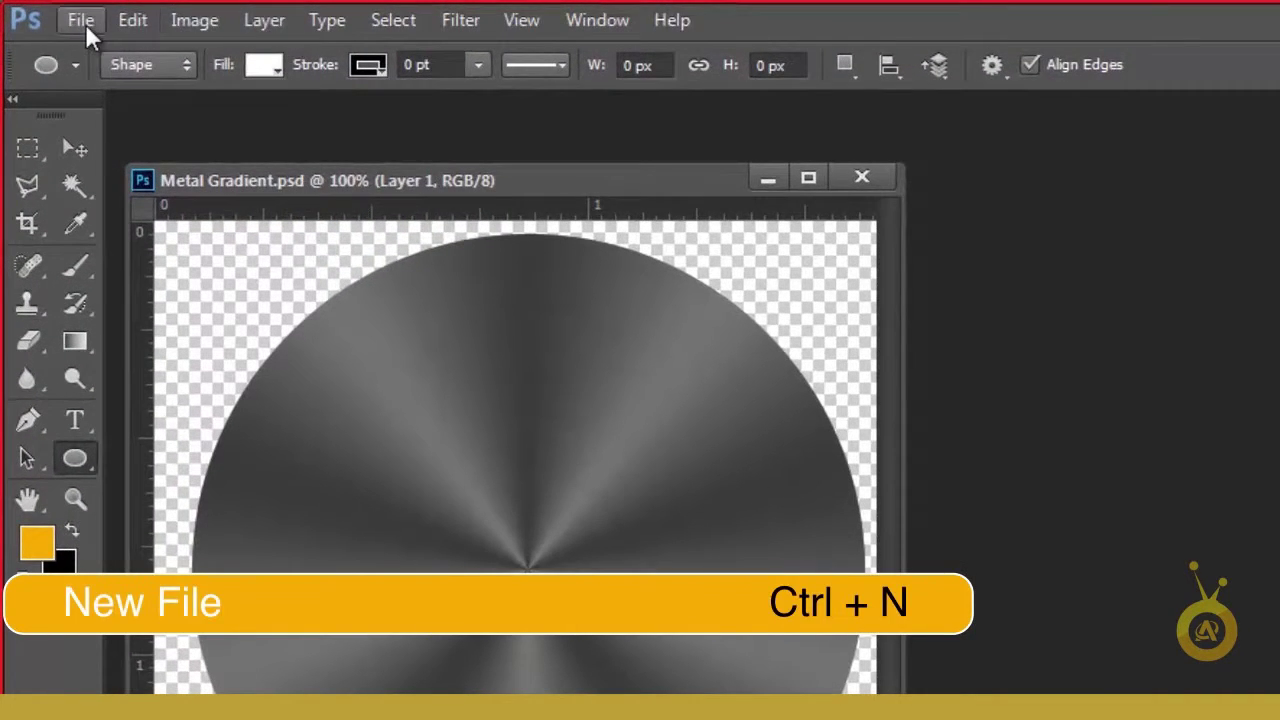
Step: Create a new 500×500 px, 300 ppi transparent document and float its window
click(85, 23)
click(116, 61)
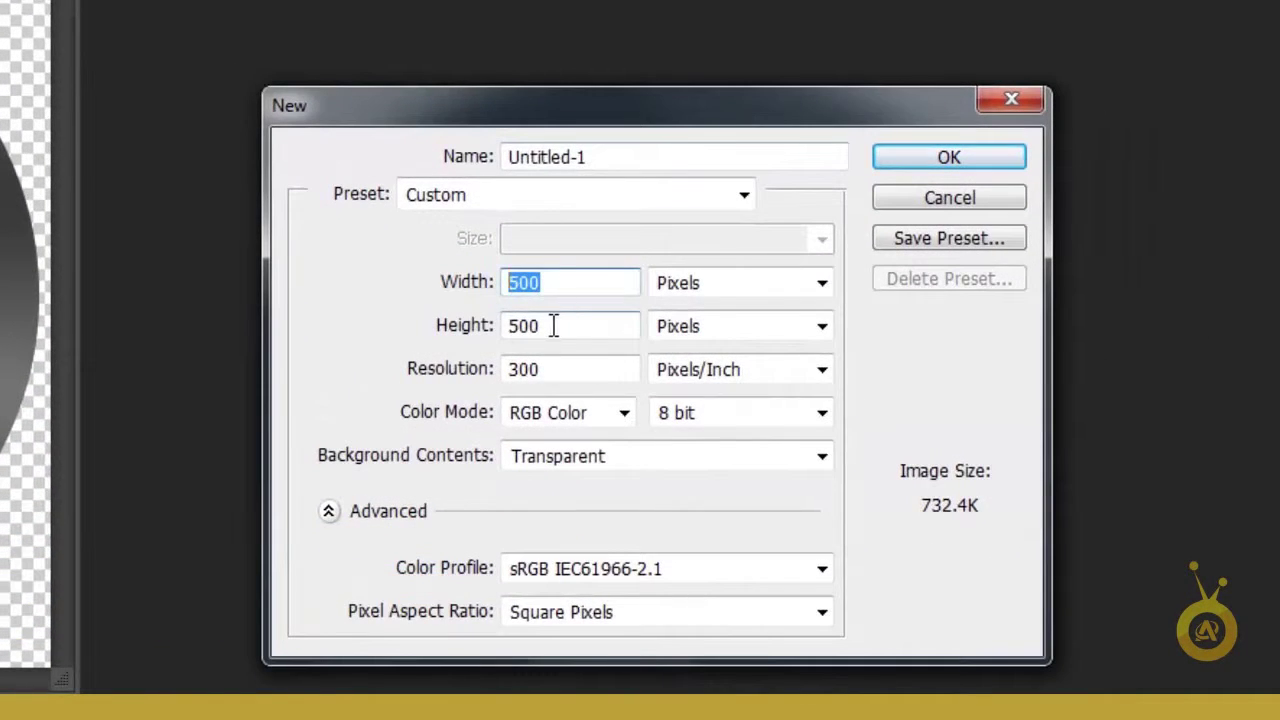
key(Tab)
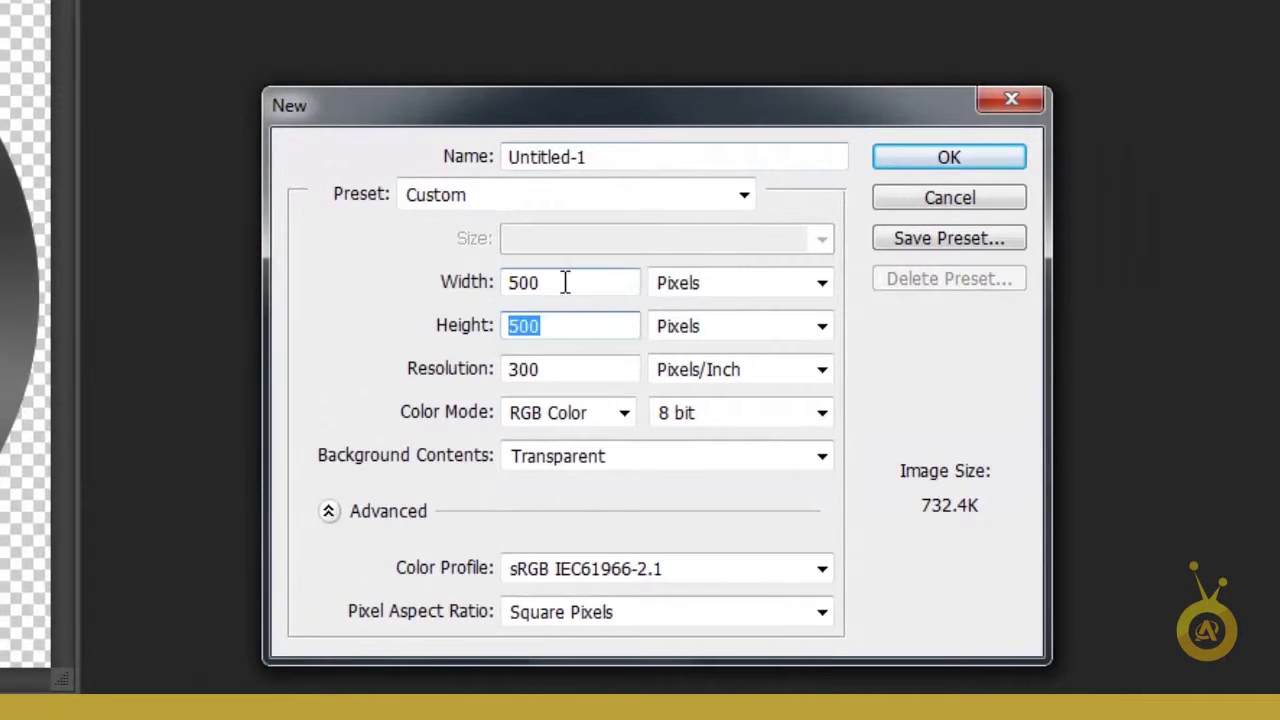
drag(563, 280, 505, 282)
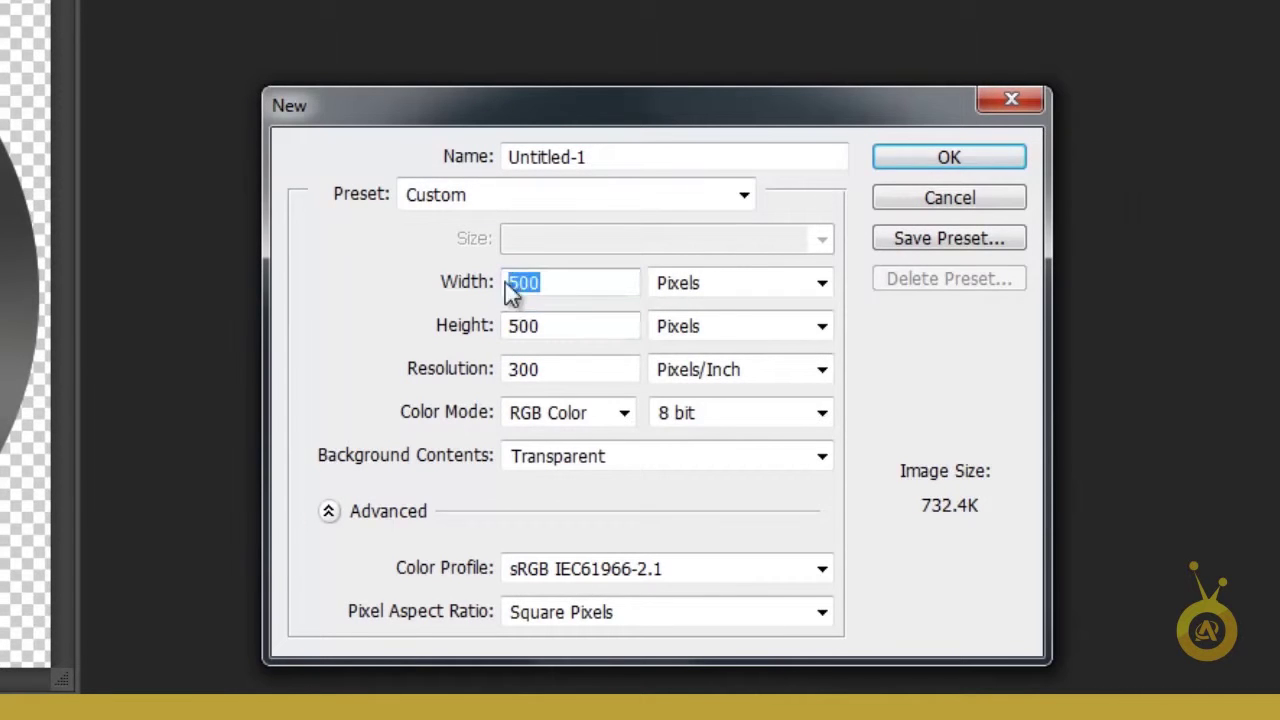
click(948, 157)
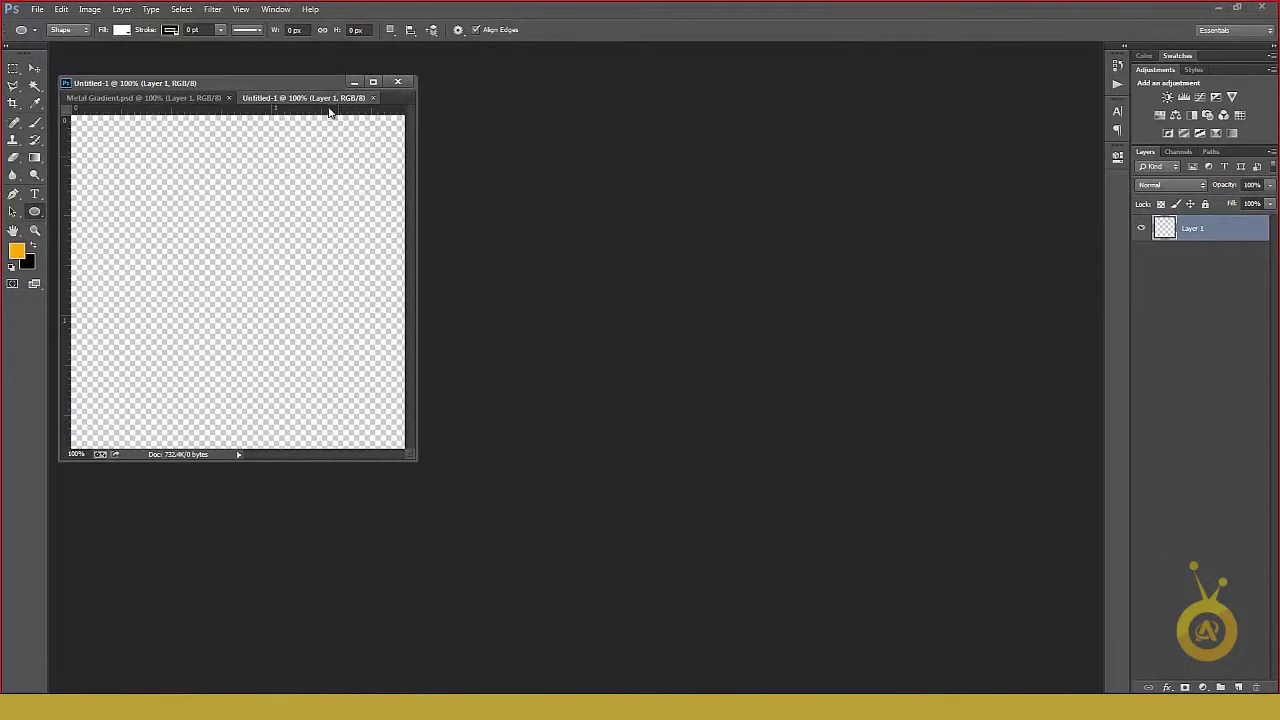
drag(334, 103, 569, 152)
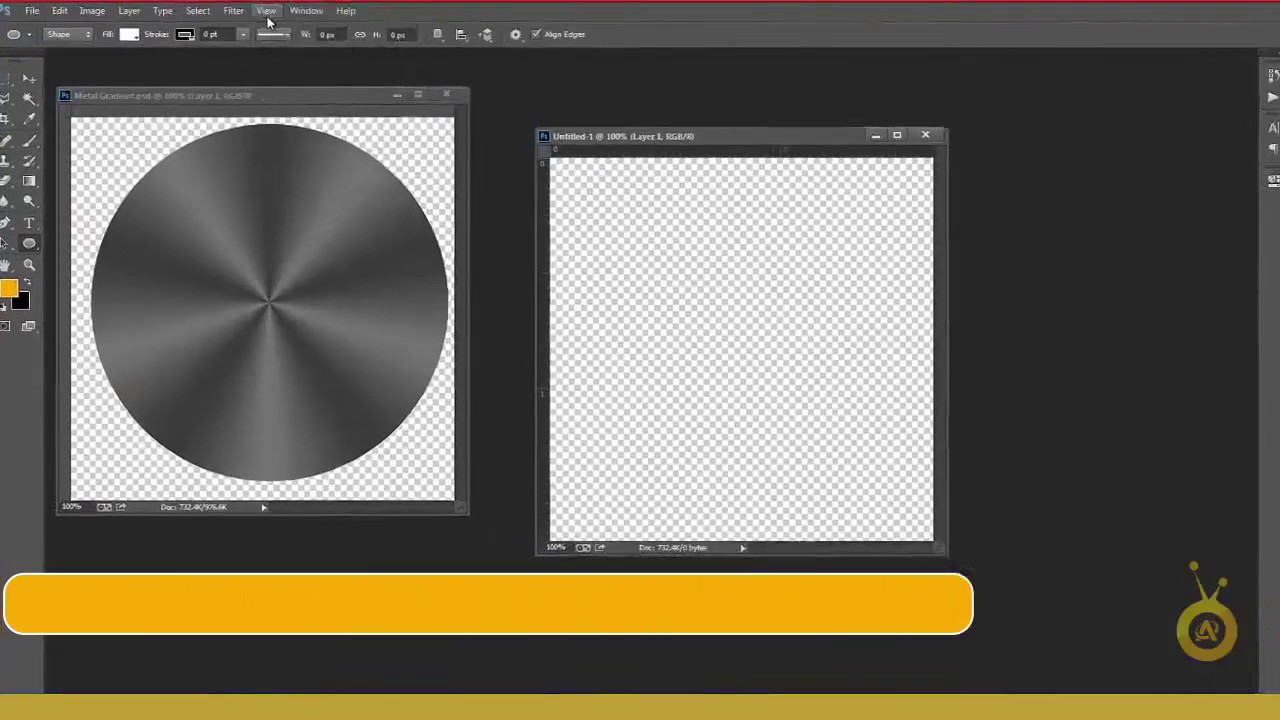
Step: Turn on snapping and place vertical and horizontal guides crossing at the canvas centre
click(240, 9)
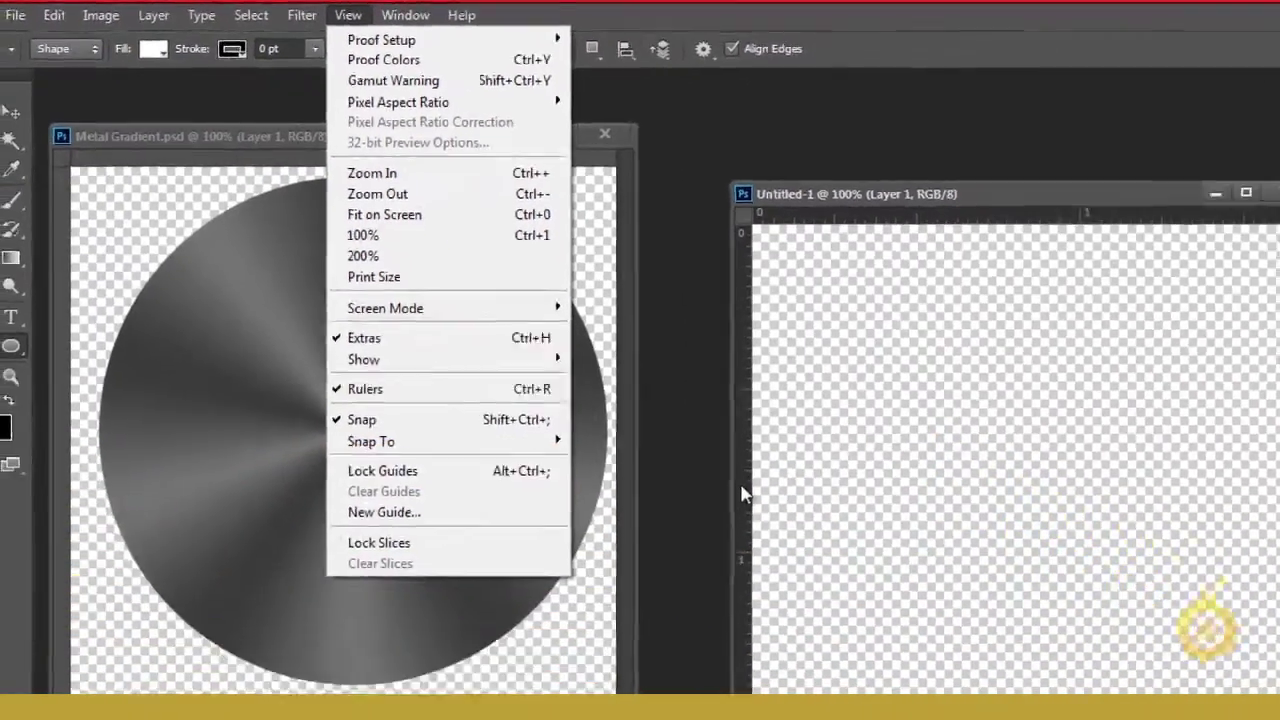
key(Escape)
drag(940, 618, 1269, 631)
drag(634, 296, 659, 296)
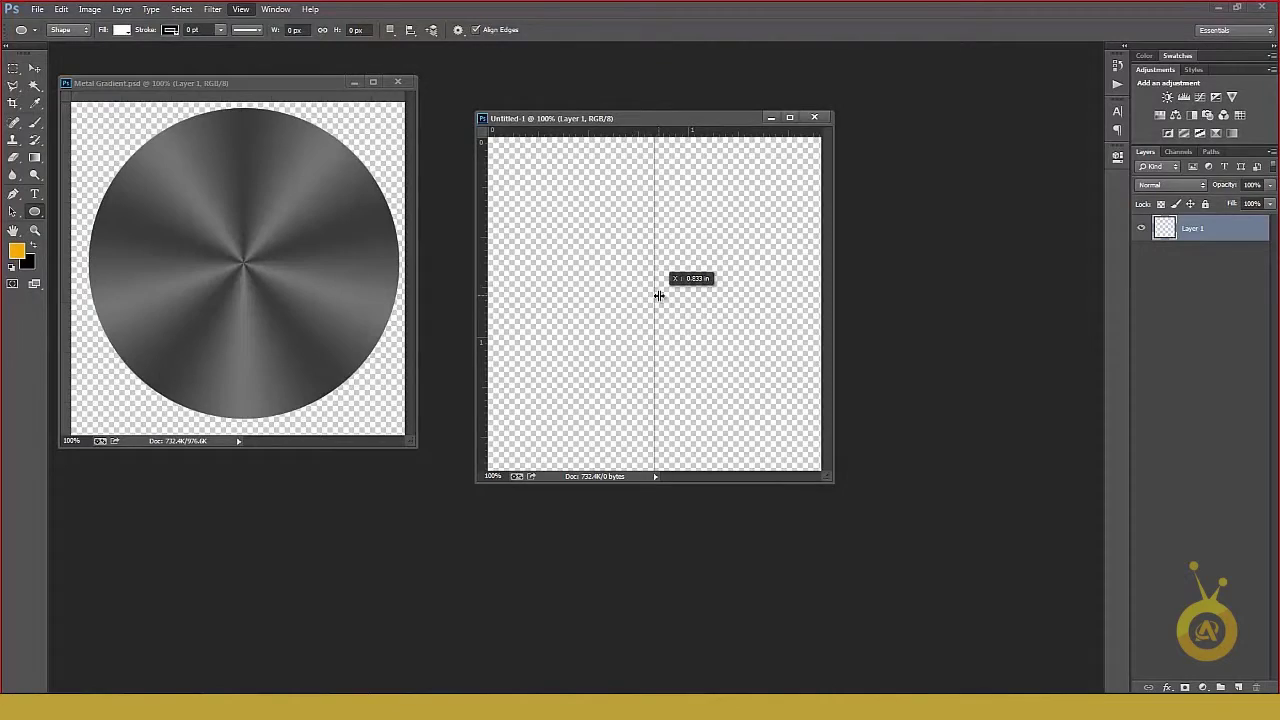
drag(653, 241, 654, 241)
drag(626, 136, 626, 309)
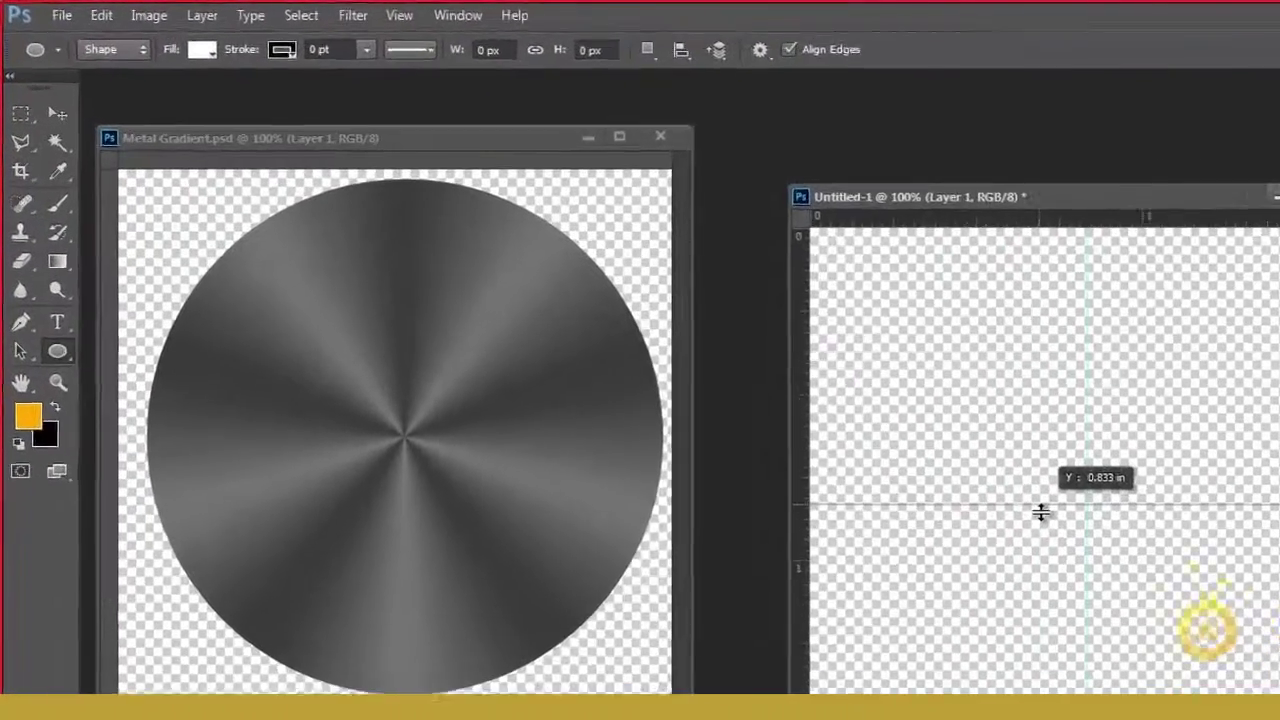
drag(1041, 512, 1041, 512)
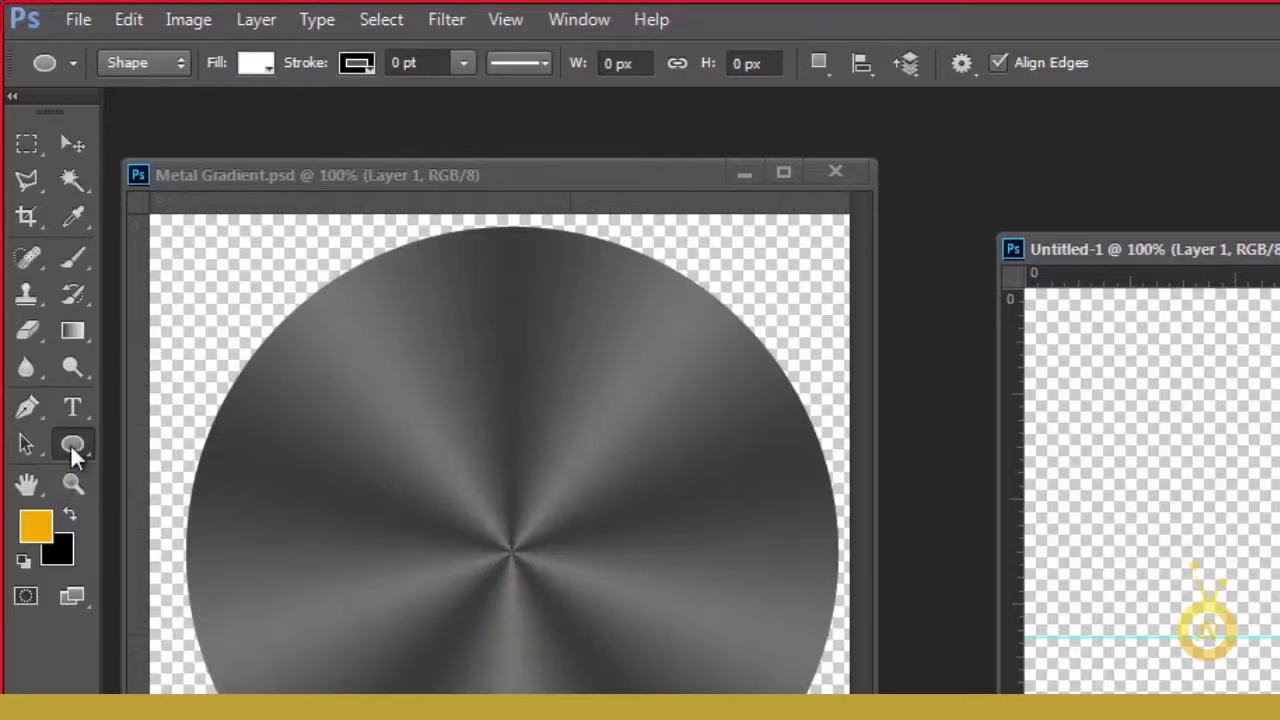
Step: Draw a 468 px circle with the Ellipse Tool, centred on the guide crossing
right_click(70, 444)
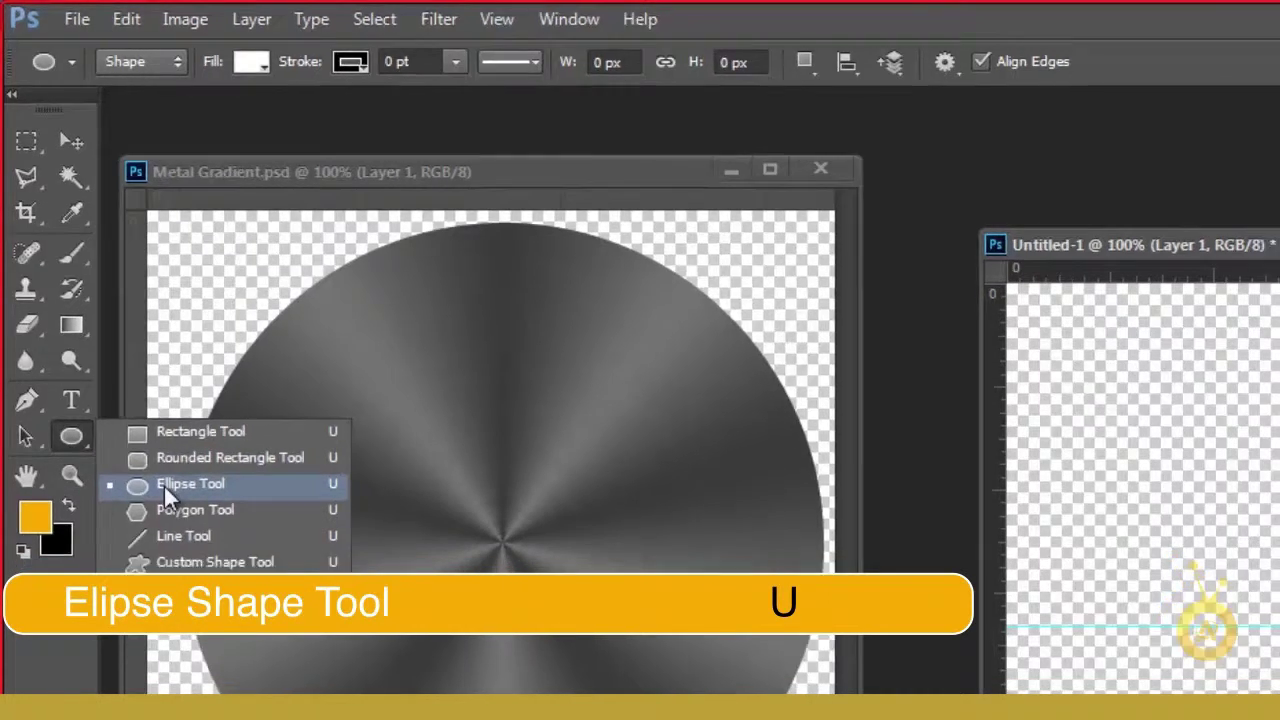
click(165, 490)
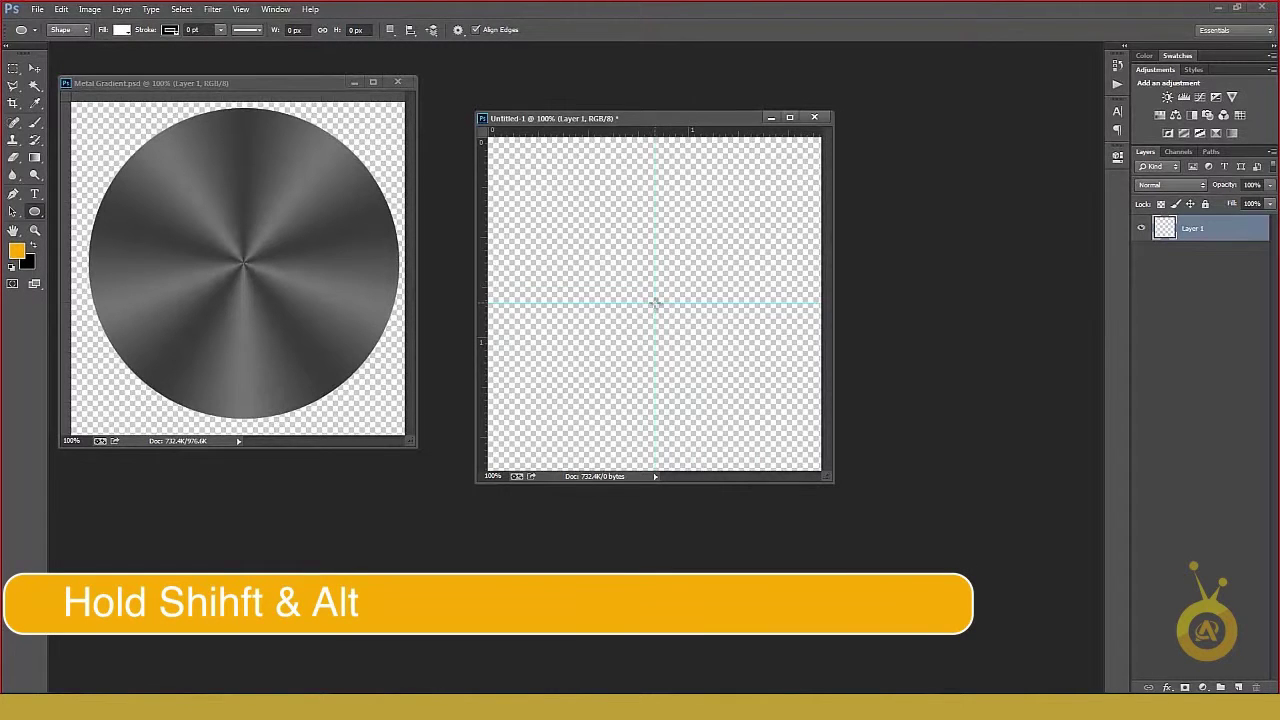
drag(655, 303, 811, 459)
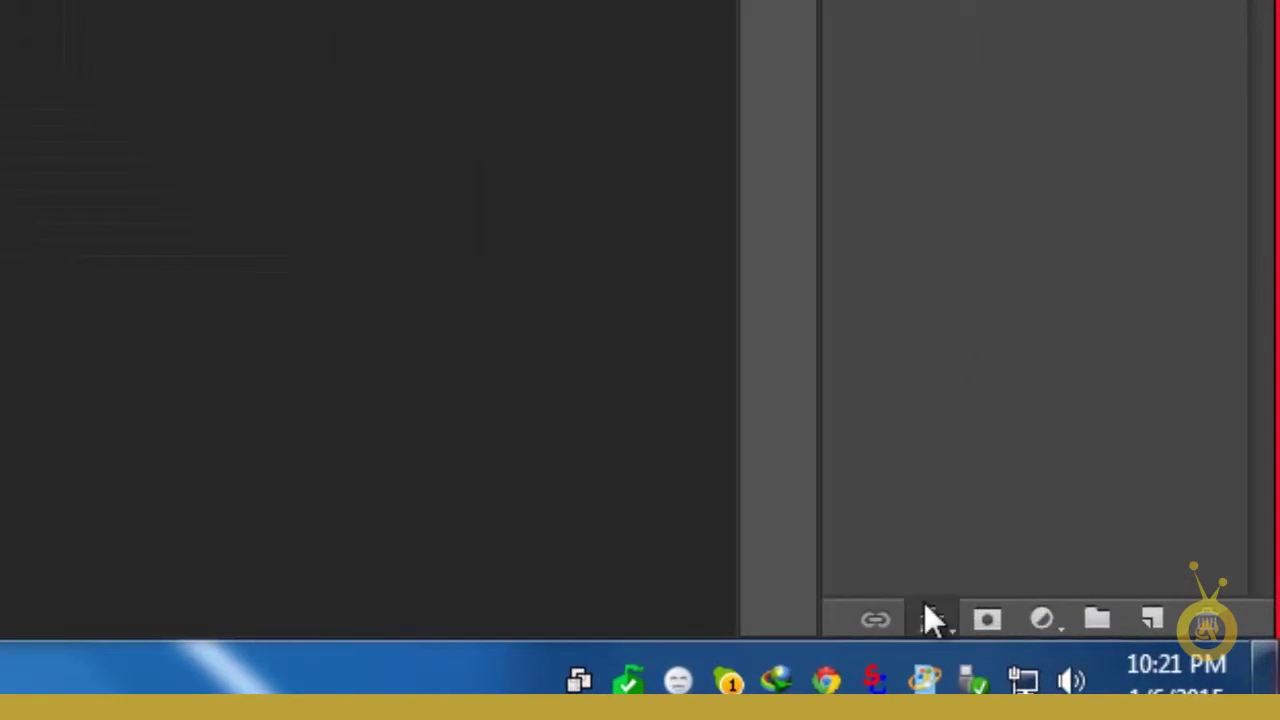
click(924, 606)
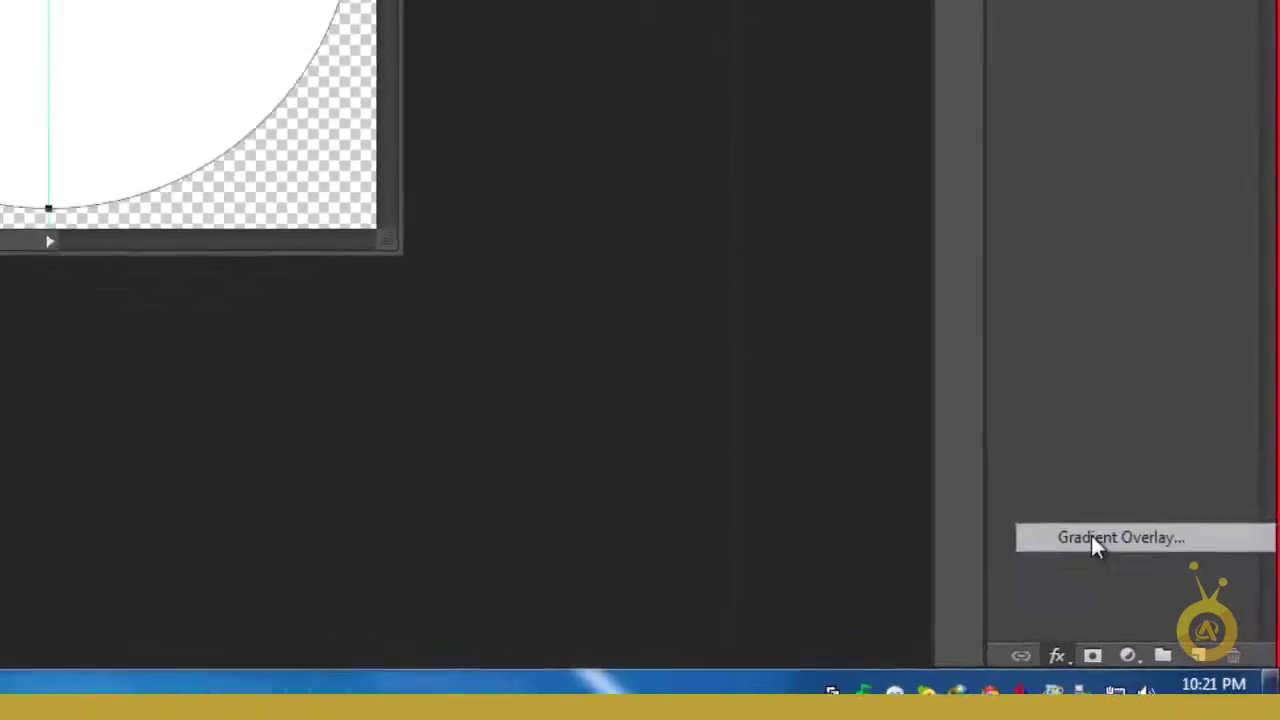
Step: Add a Gradient Overlay to Ellipse 1 using the loaded Metal Gradient preset
click(993, 446)
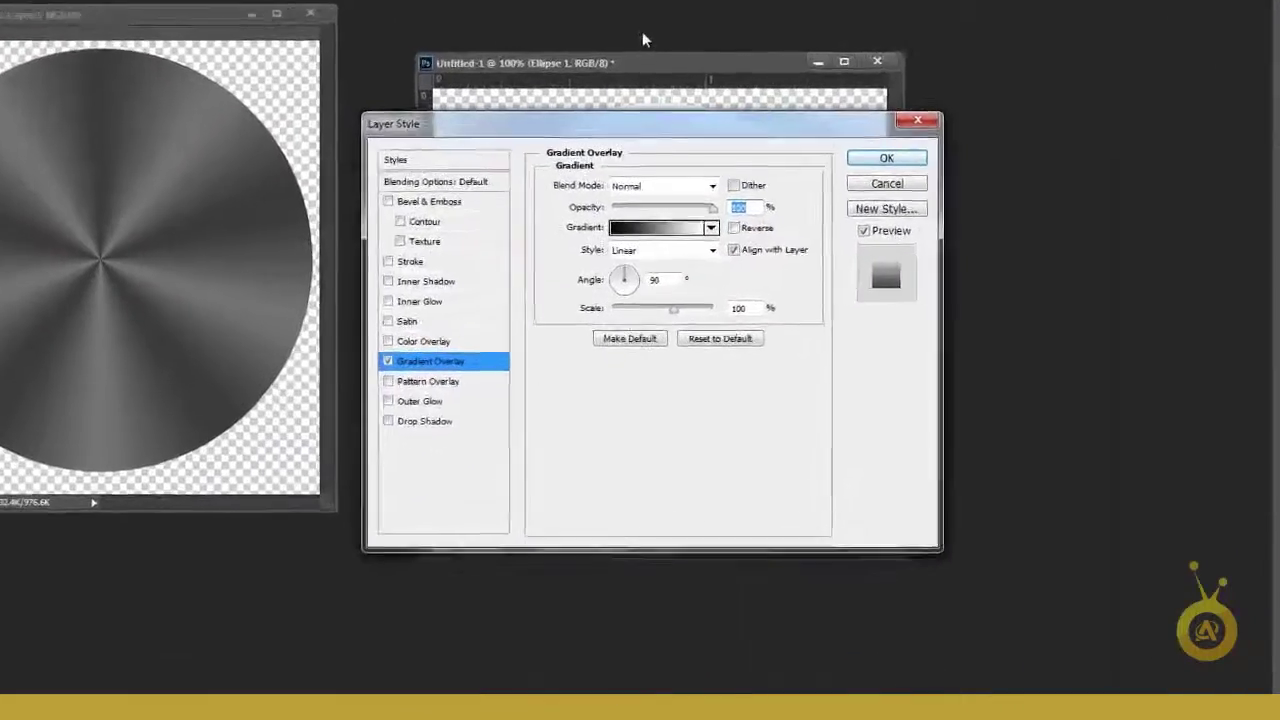
drag(645, 124, 1175, 294)
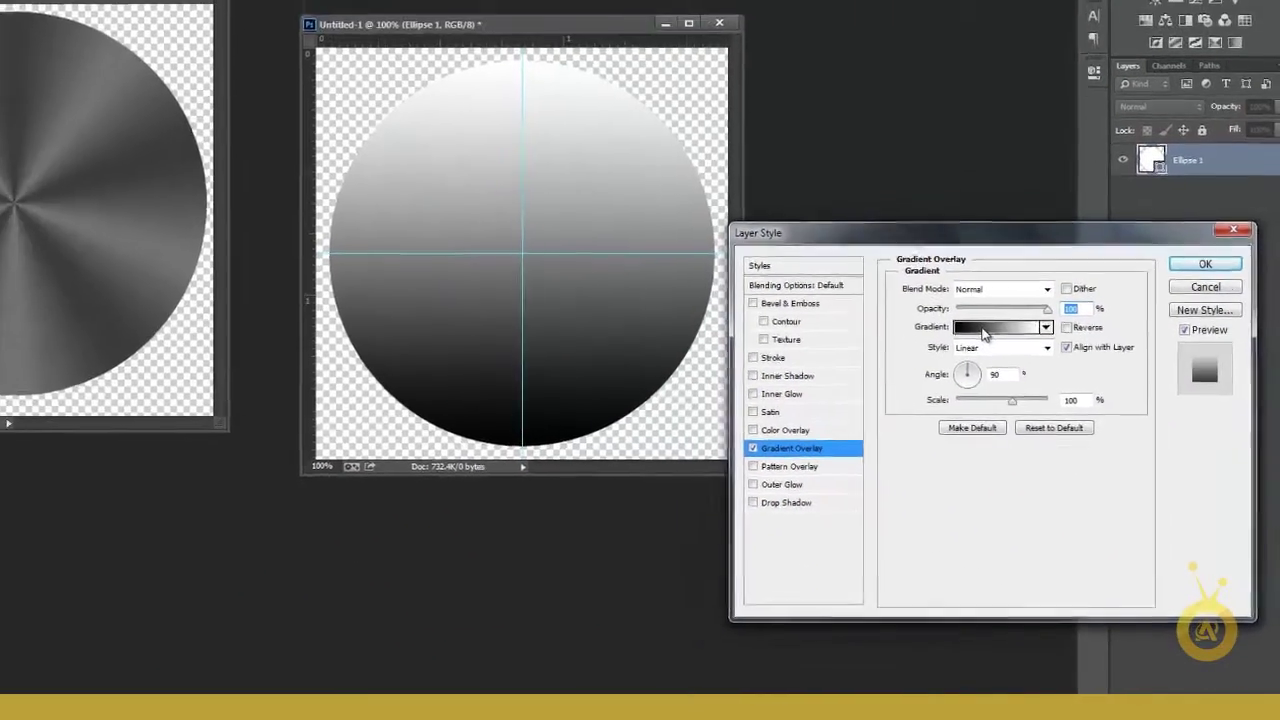
click(958, 312)
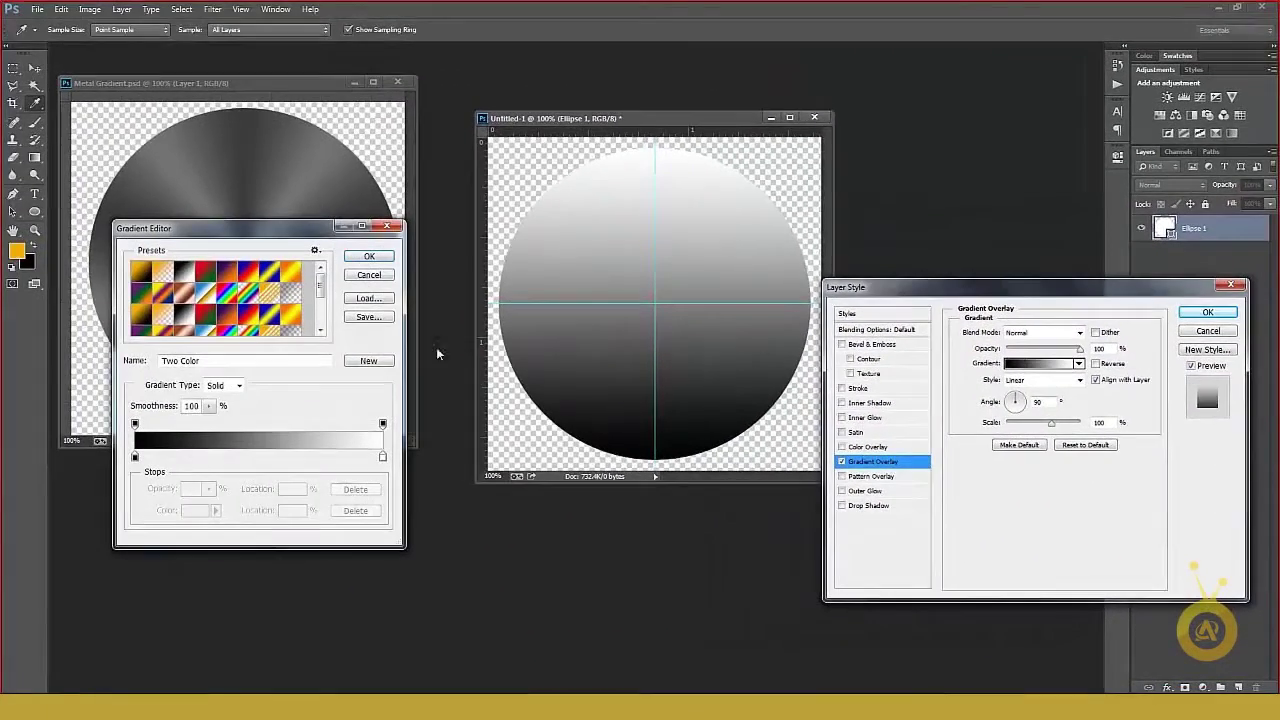
scroll(322, 290, down, 2)
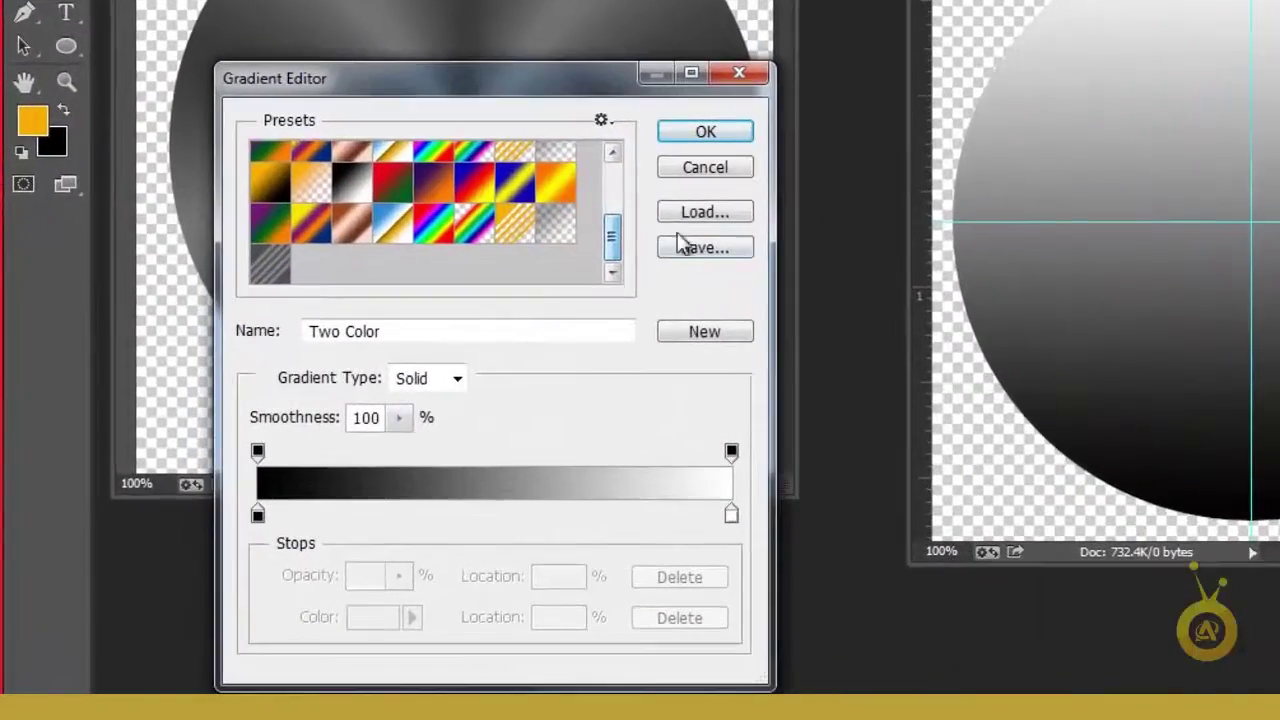
click(695, 212)
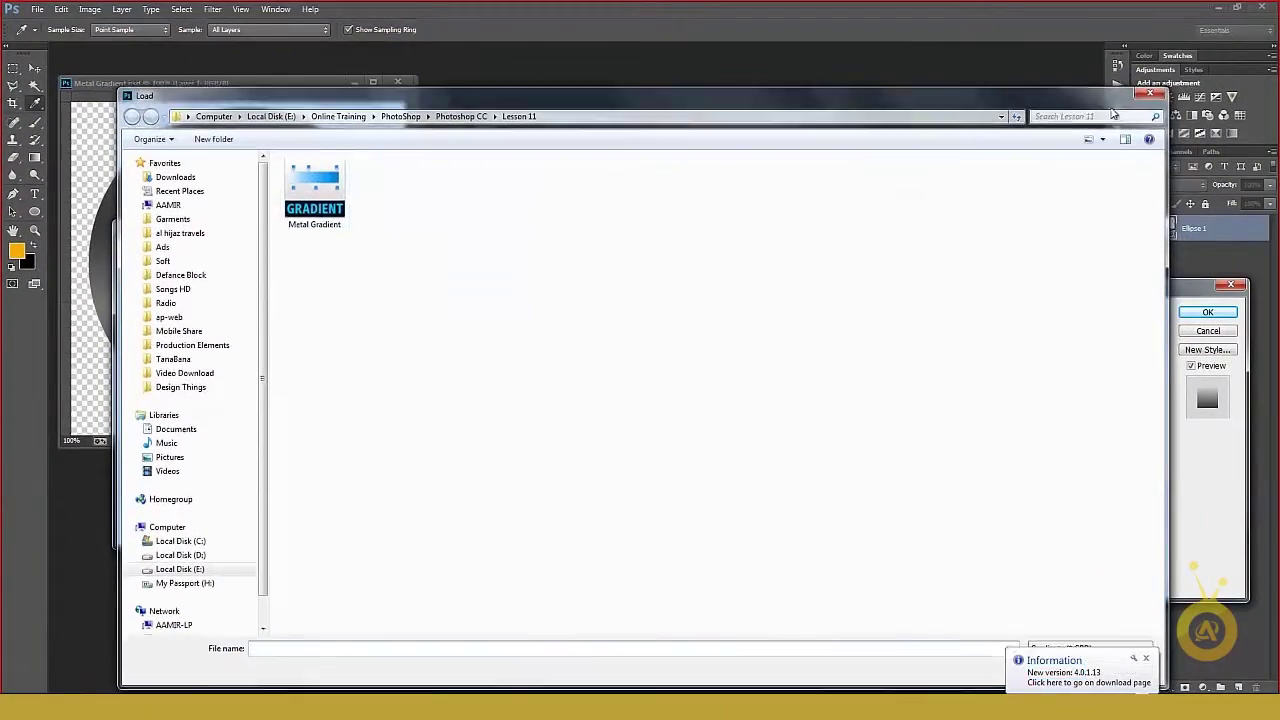
click(1148, 93)
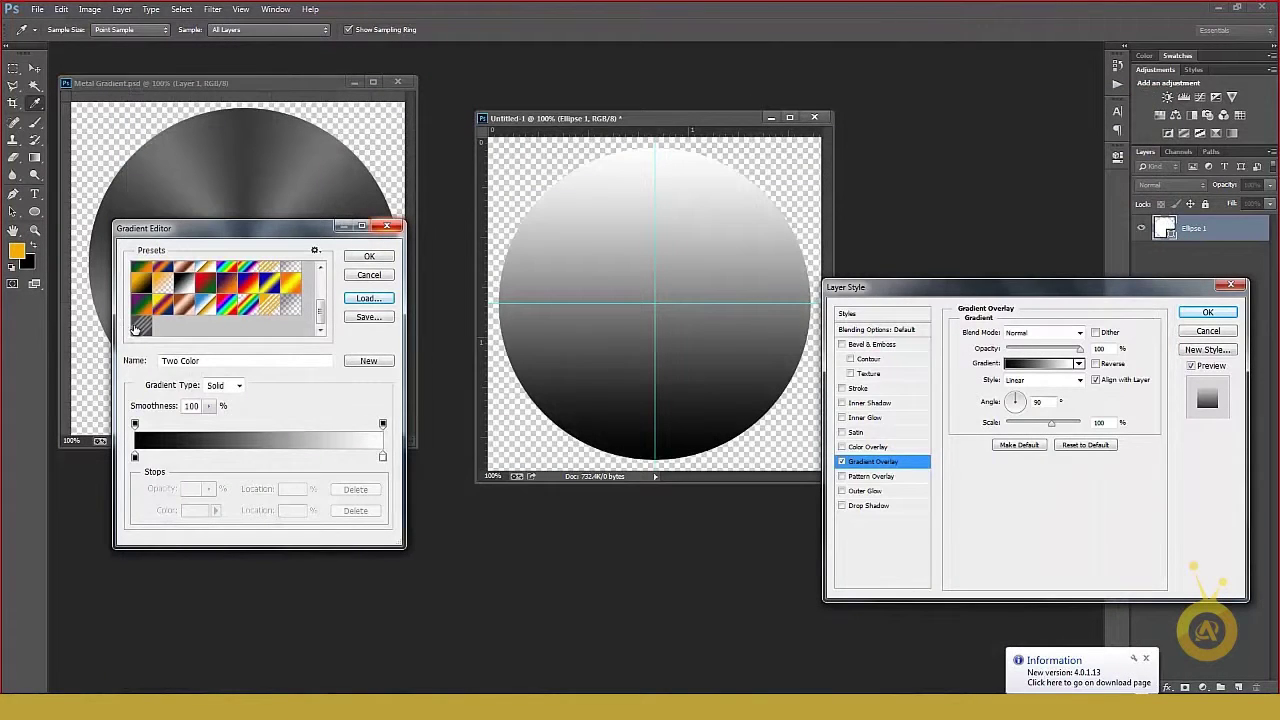
click(137, 326)
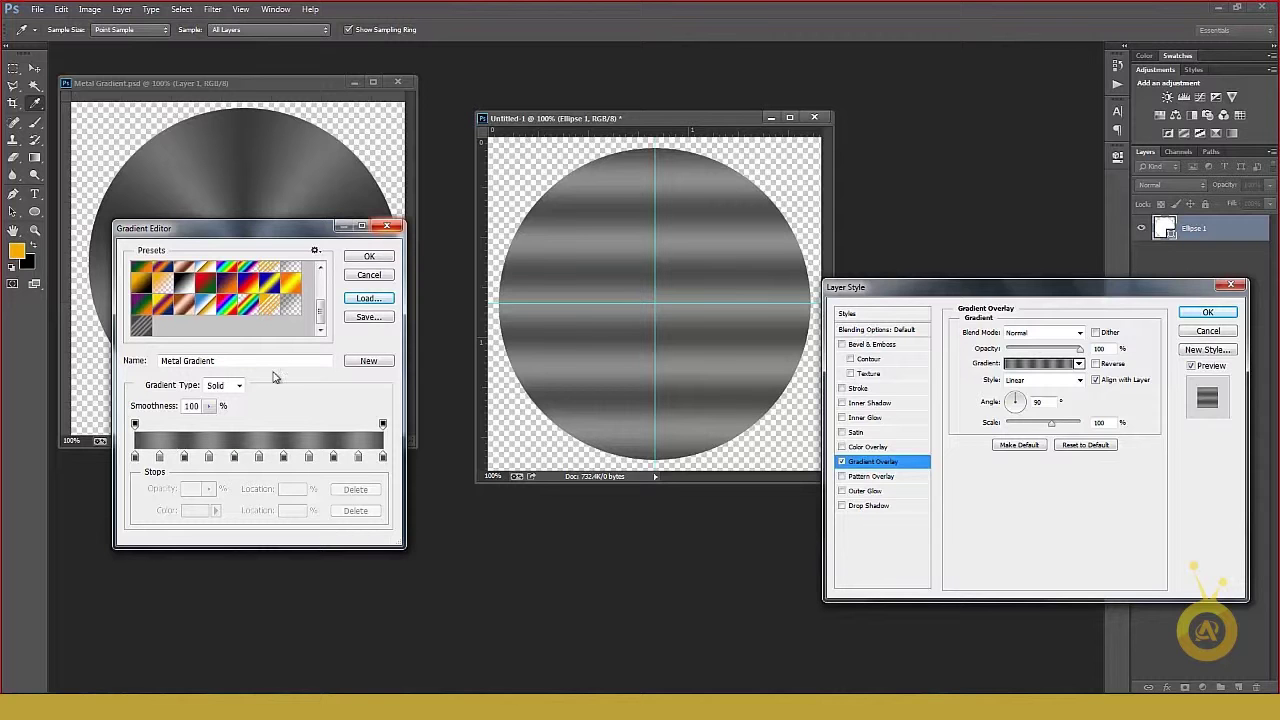
click(370, 256)
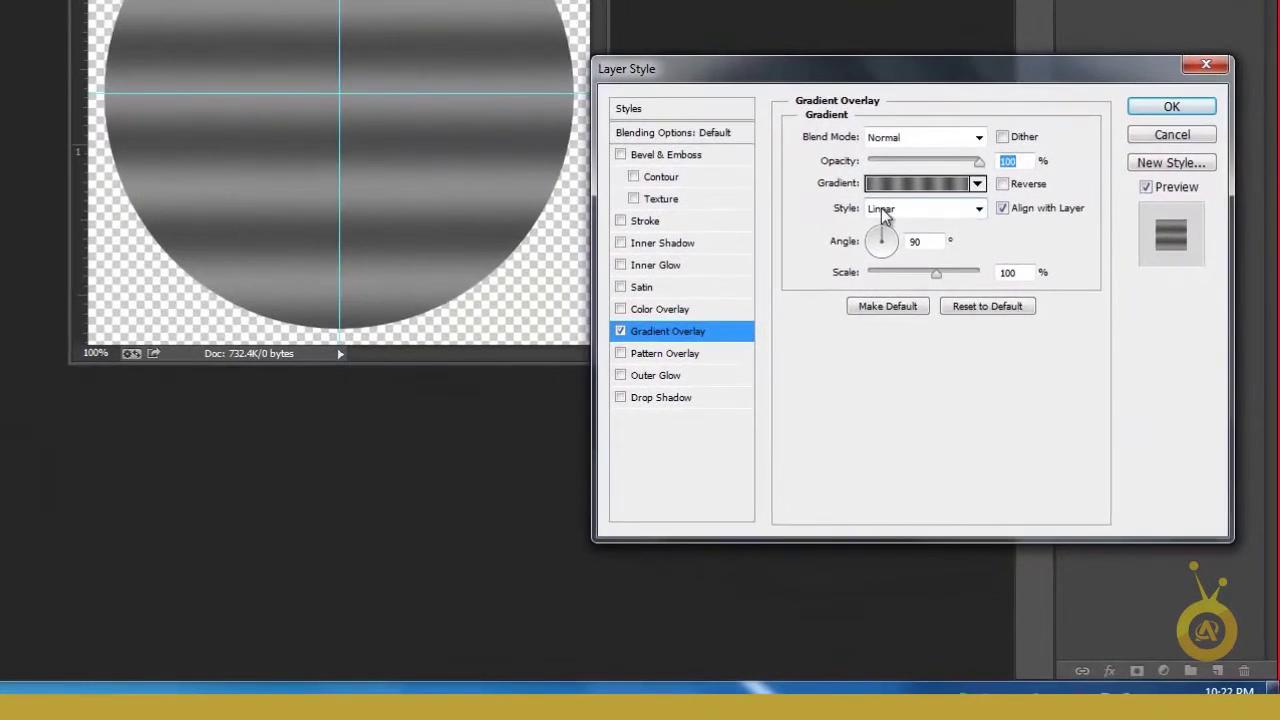
Step: Set the gradient overlay style to Angle and apply it
click(1014, 380)
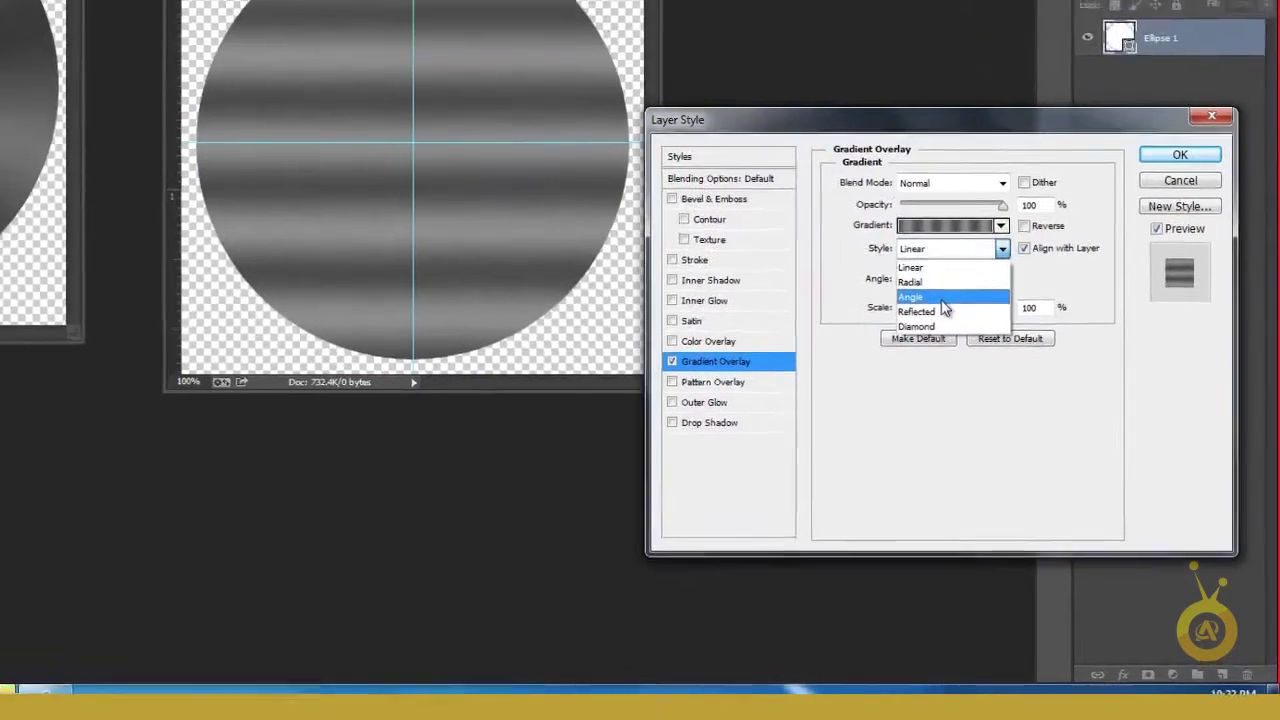
click(893, 262)
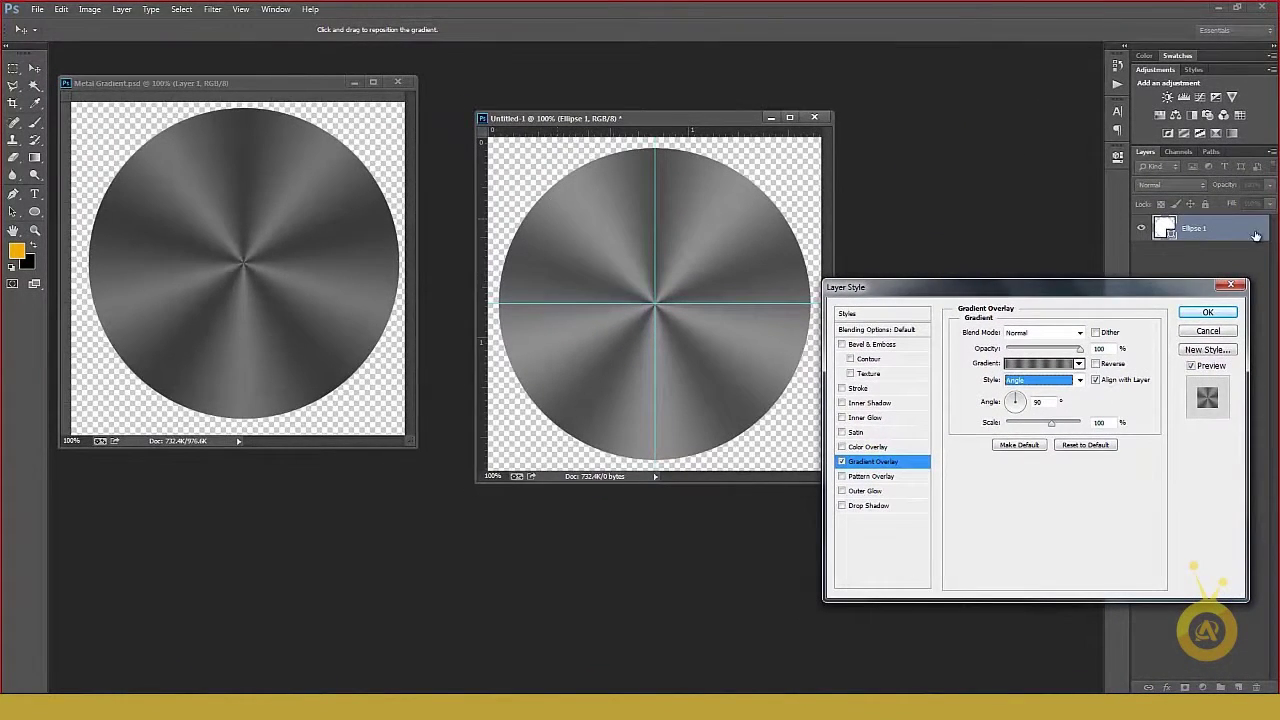
click(1208, 313)
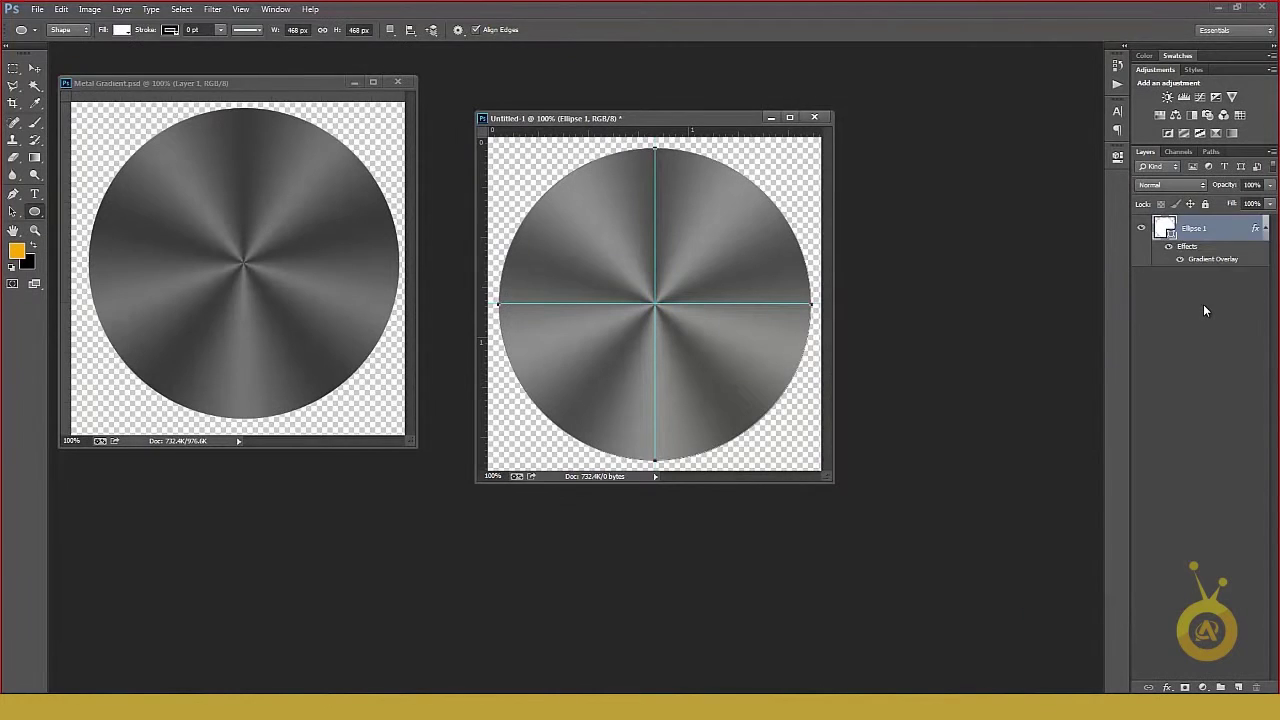
Step: Add an empty Layer 1 above Ellipse 1 and load the circle's outline as a selection
click(1238, 688)
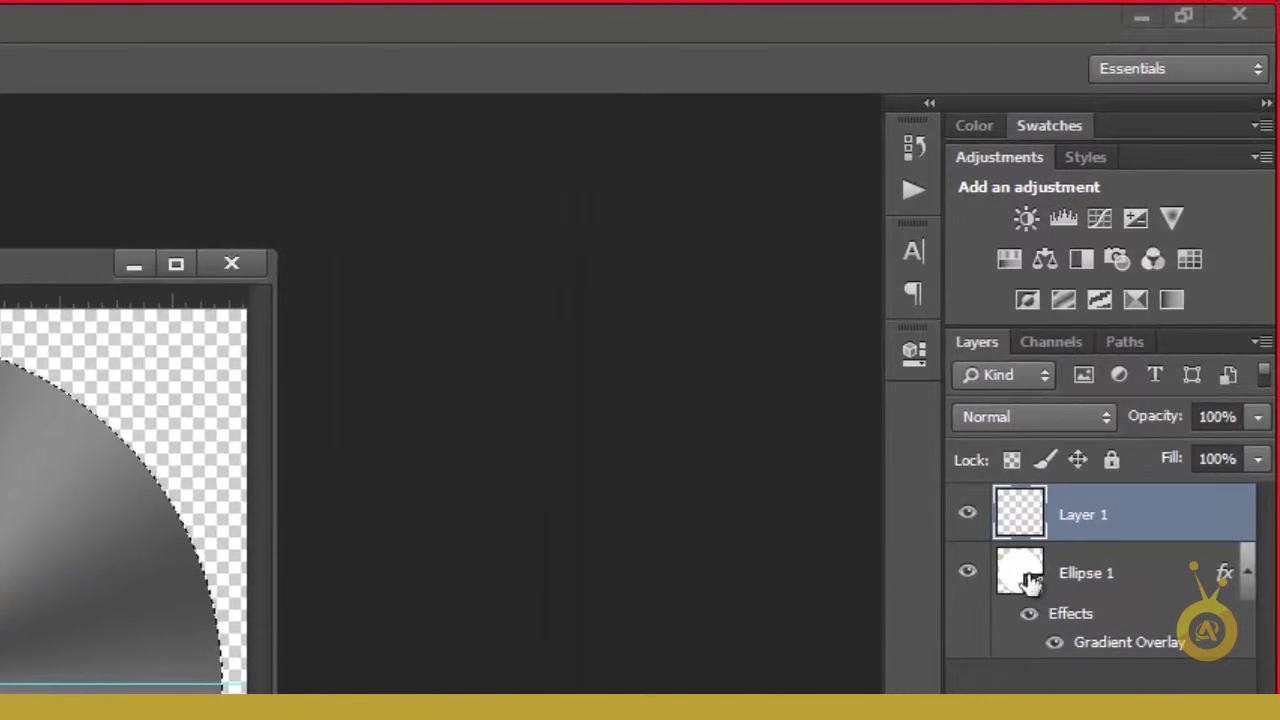
ctrl+click(1020, 578)
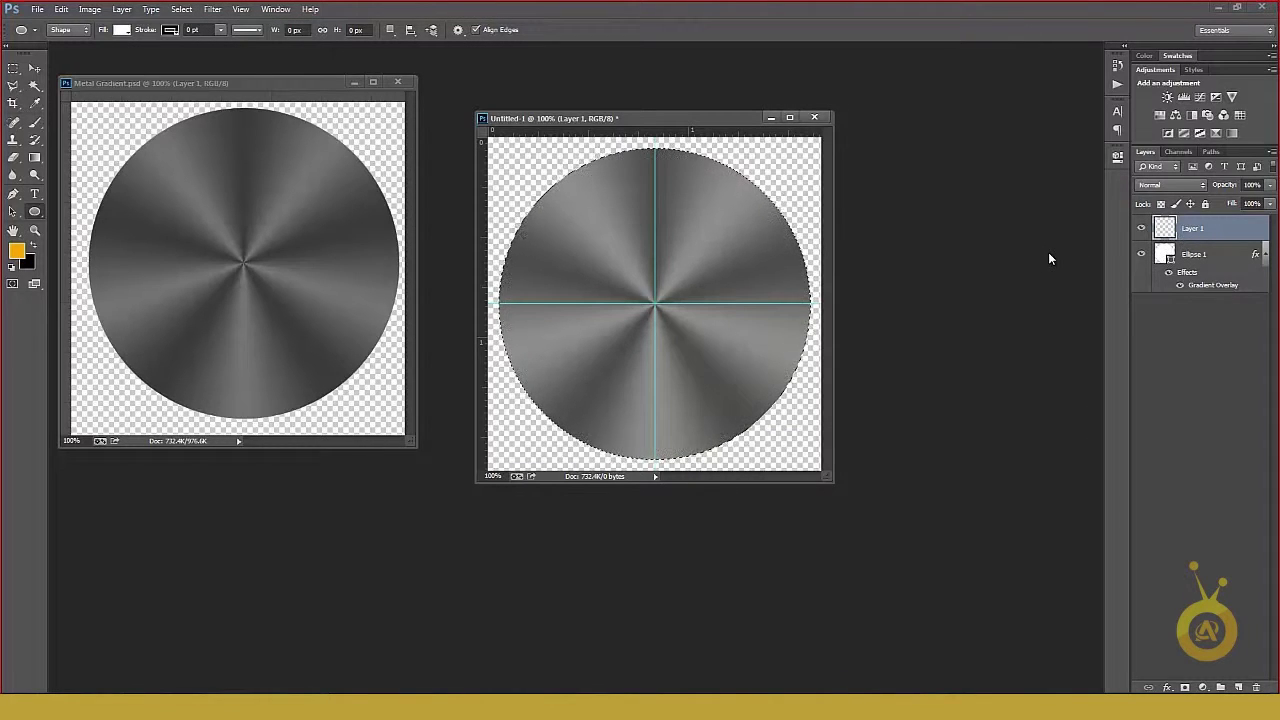
Step: Fill the circular selection on Layer 1 with dark grey 524e4f sampled from the example
key(shift+F5)
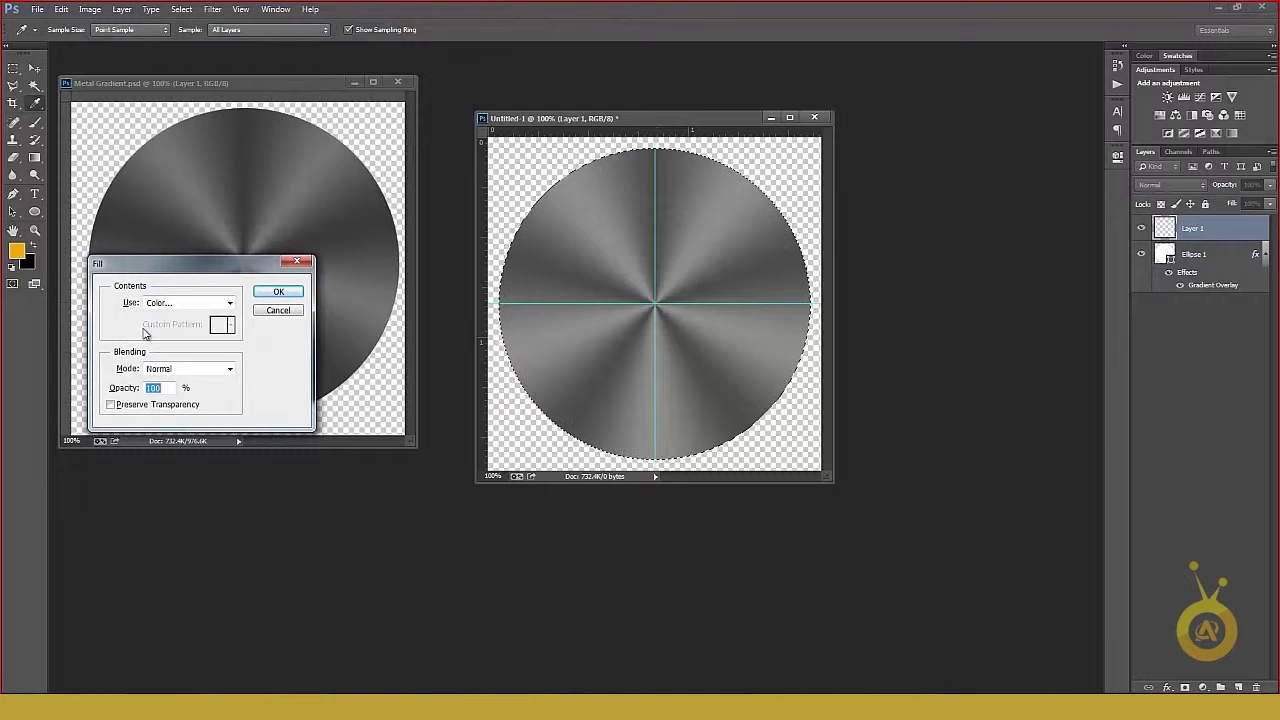
drag(198, 264, 392, 222)
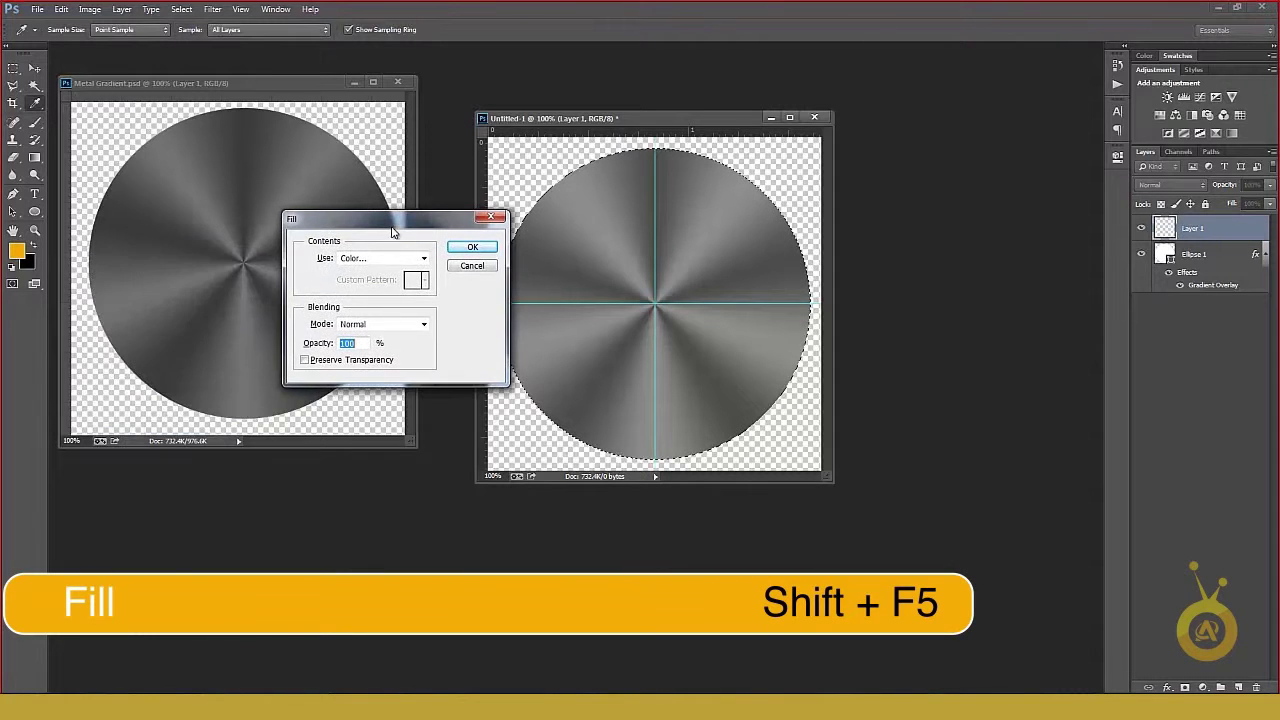
click(352, 263)
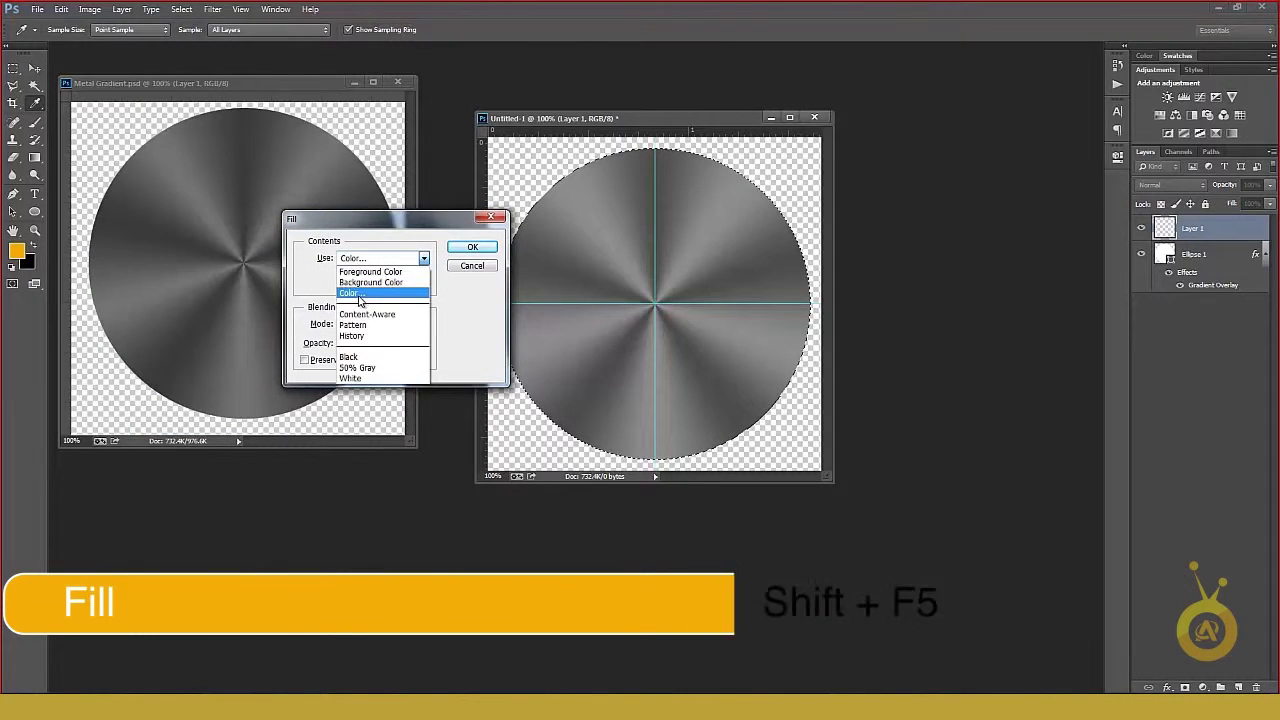
click(350, 286)
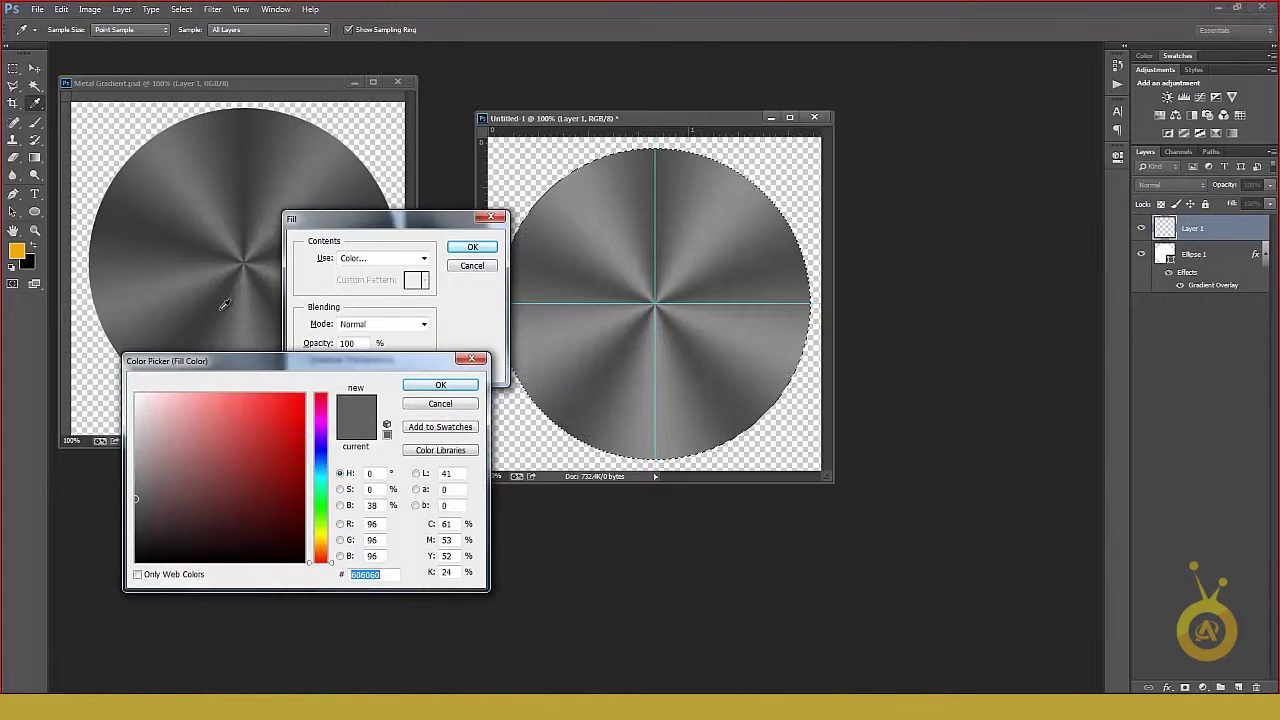
click(232, 300)
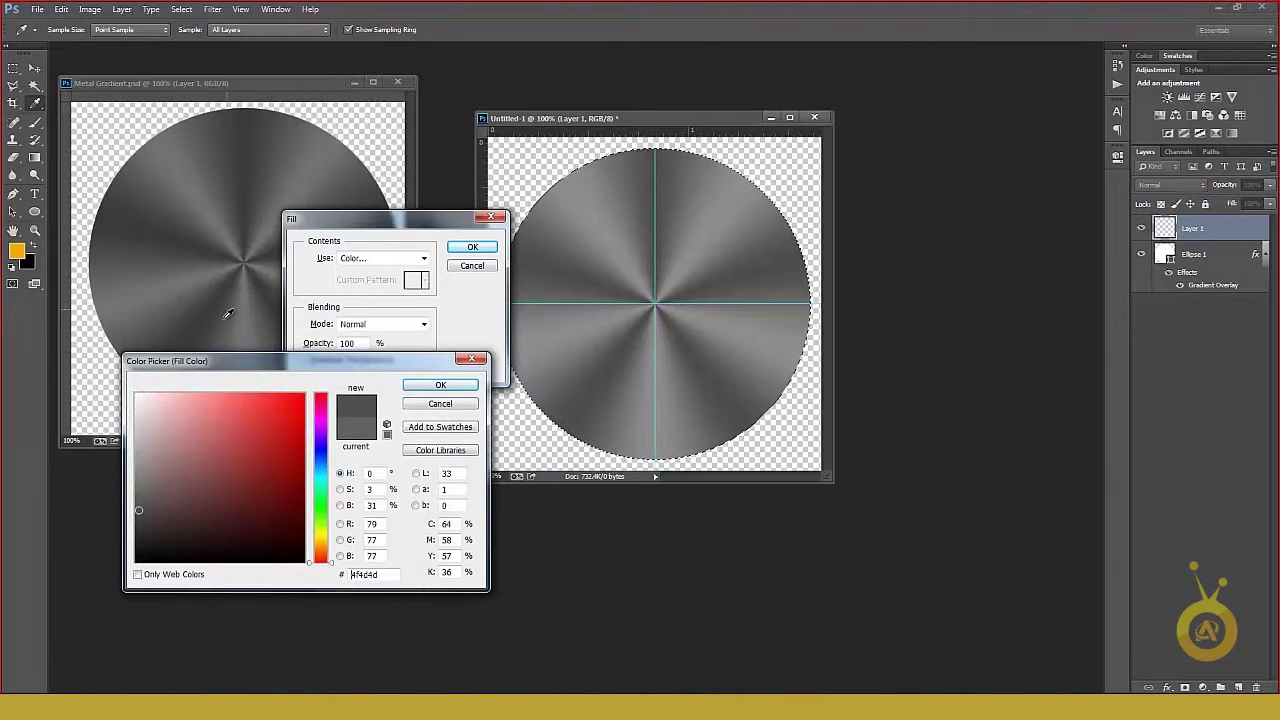
click(229, 318)
click(438, 384)
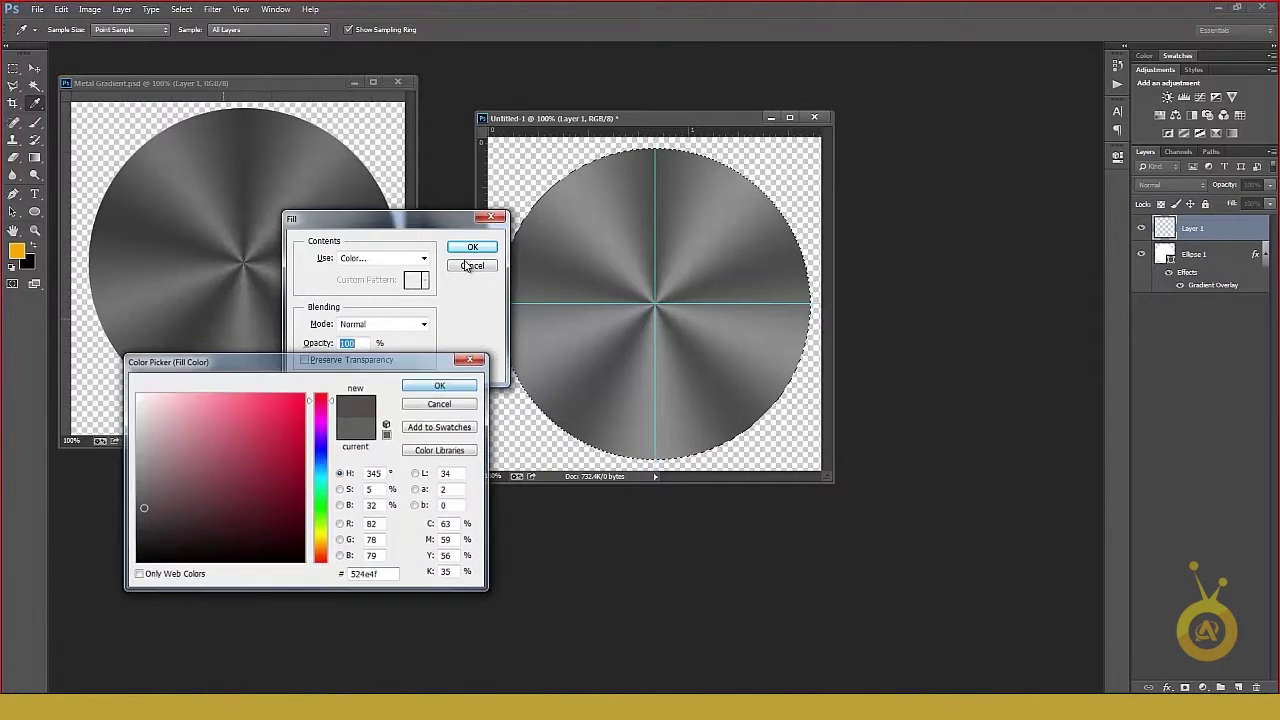
click(470, 249)
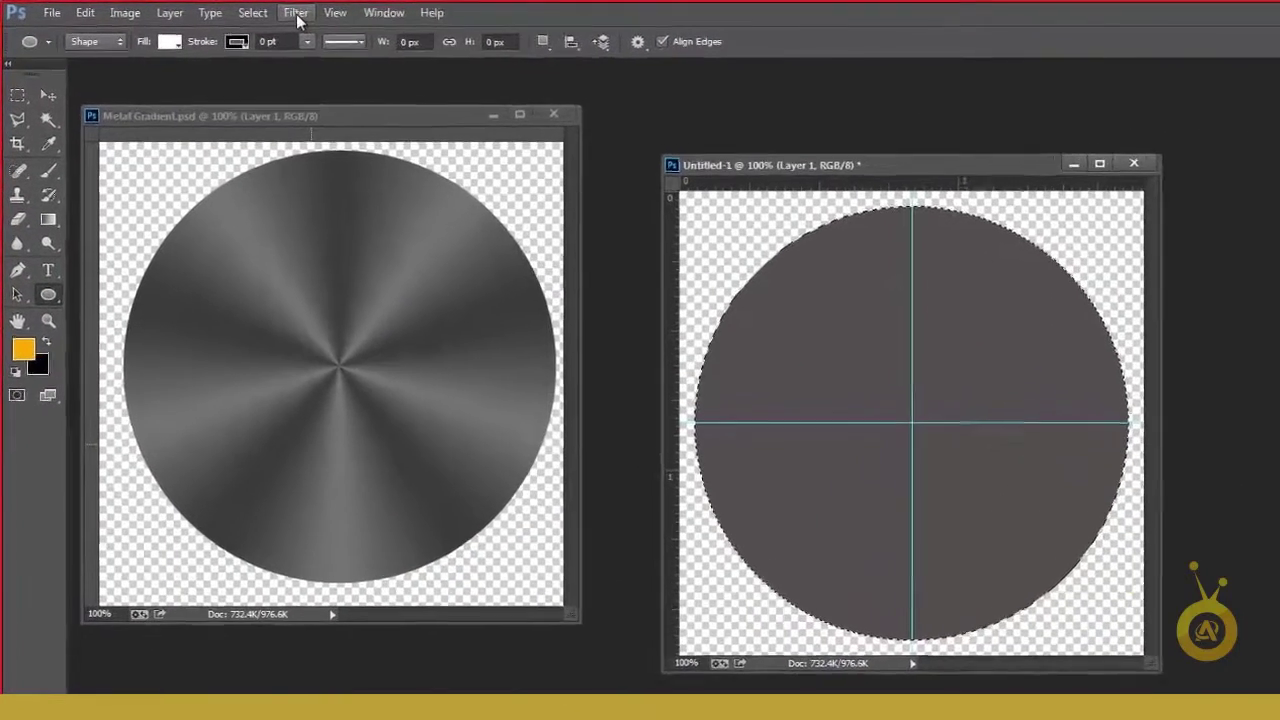
Step: Apply Add Noise at 10%, Uniform distribution, to the grey circle
click(213, 12)
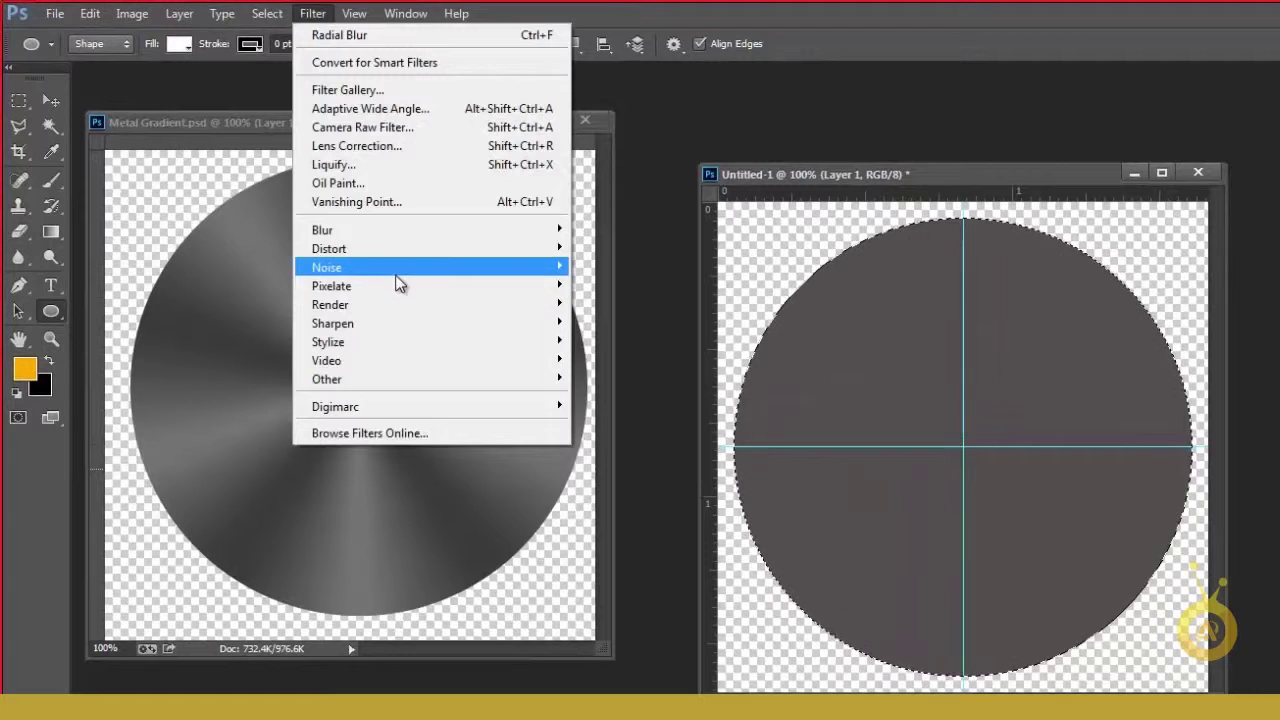
mouse_move(400, 270)
click(617, 268)
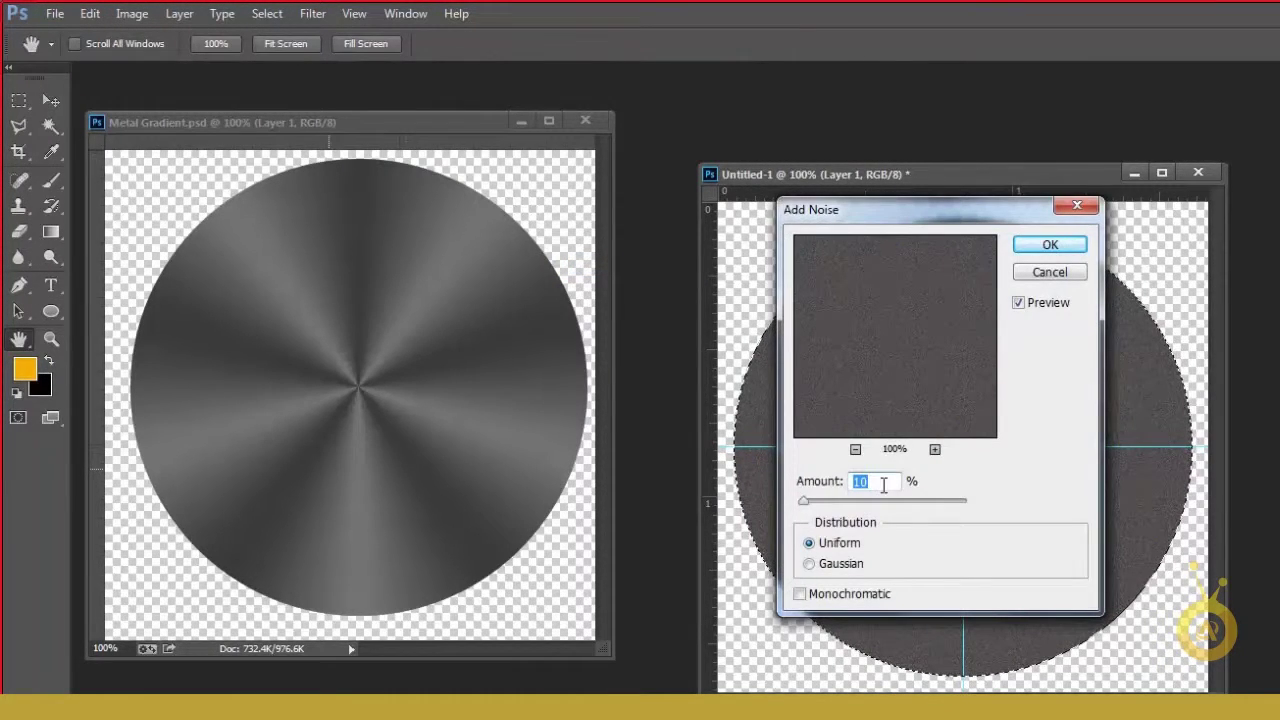
click(1040, 244)
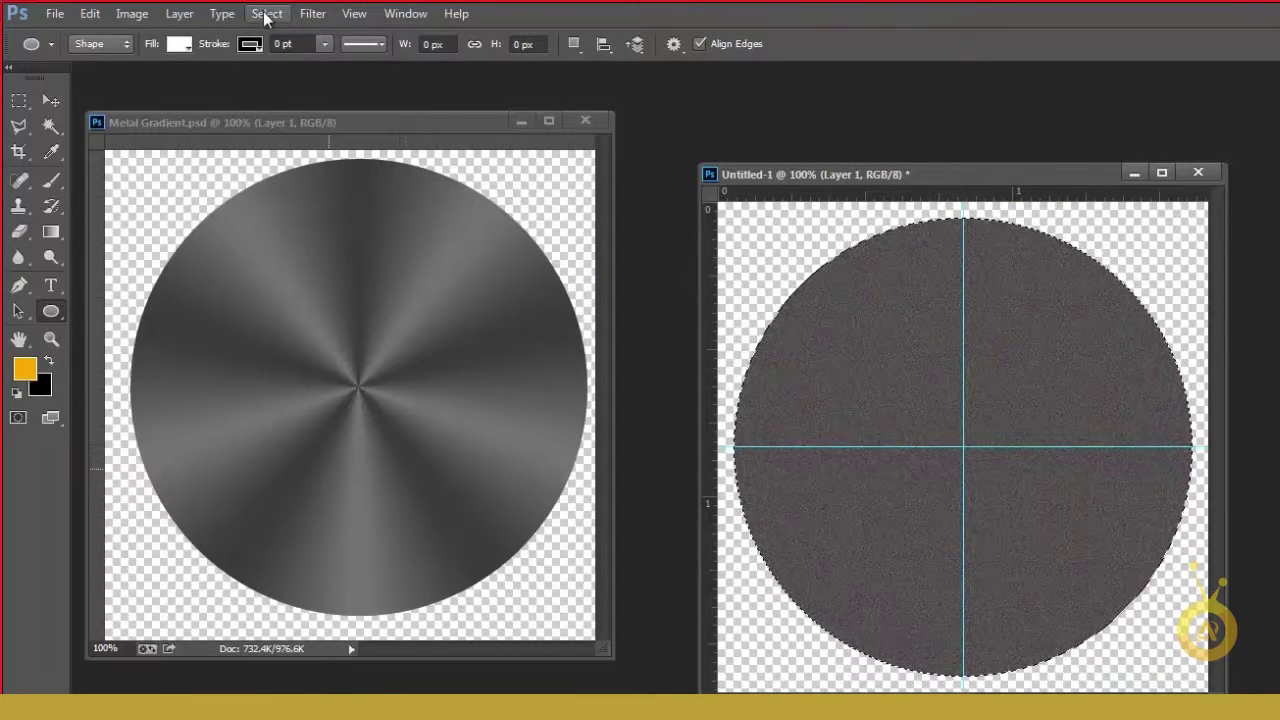
Step: Apply a Spin Radial Blur at amount 40, Good quality, then hide the selection and guides
click(313, 14)
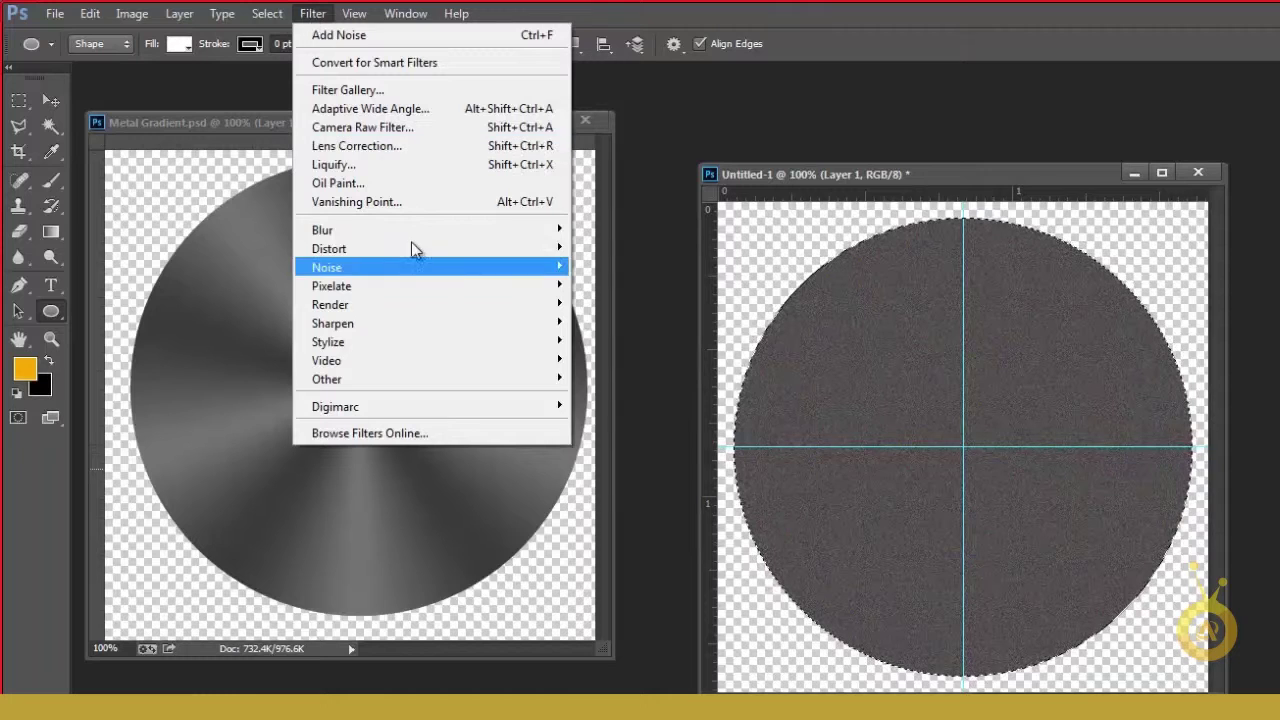
mouse_move(413, 234)
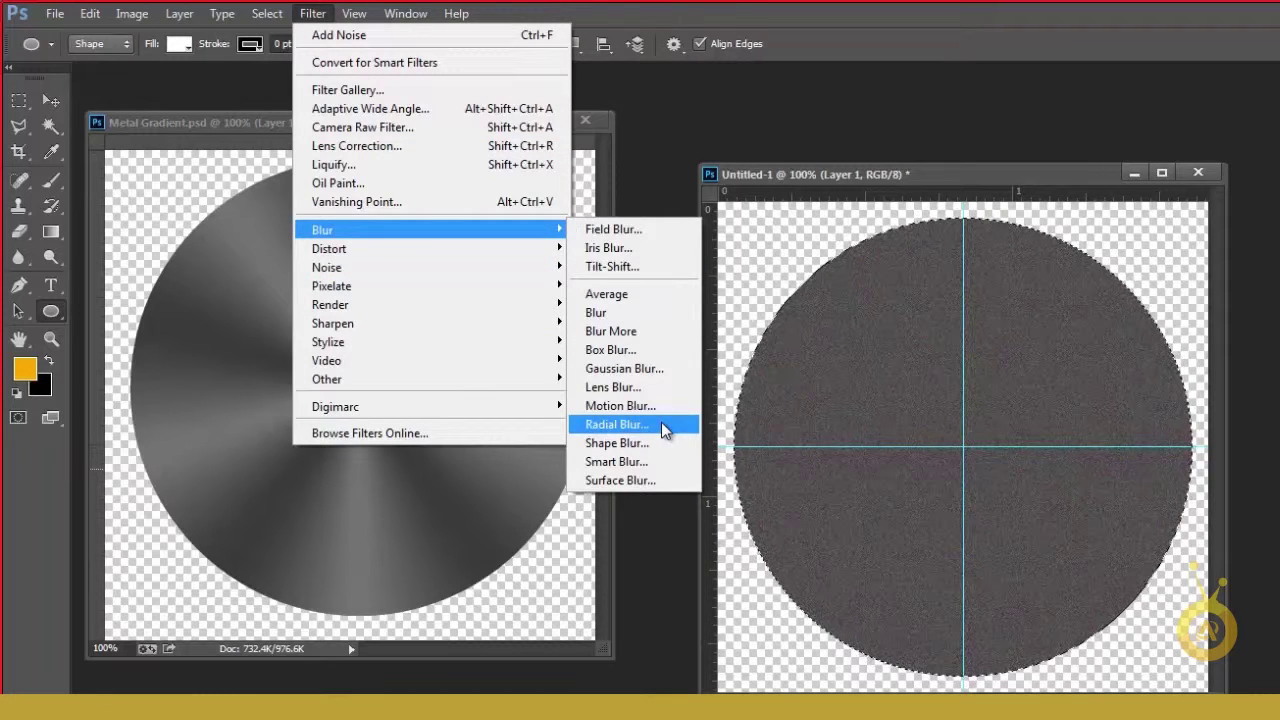
click(616, 424)
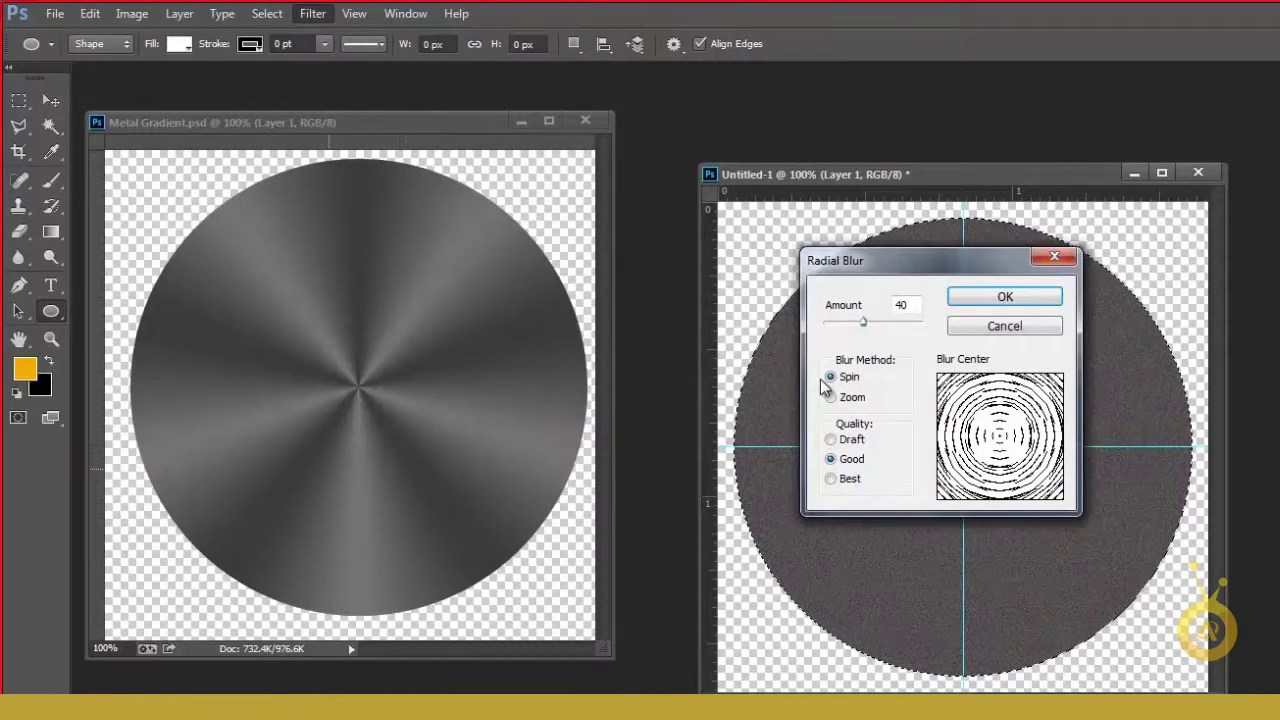
double_click(905, 305)
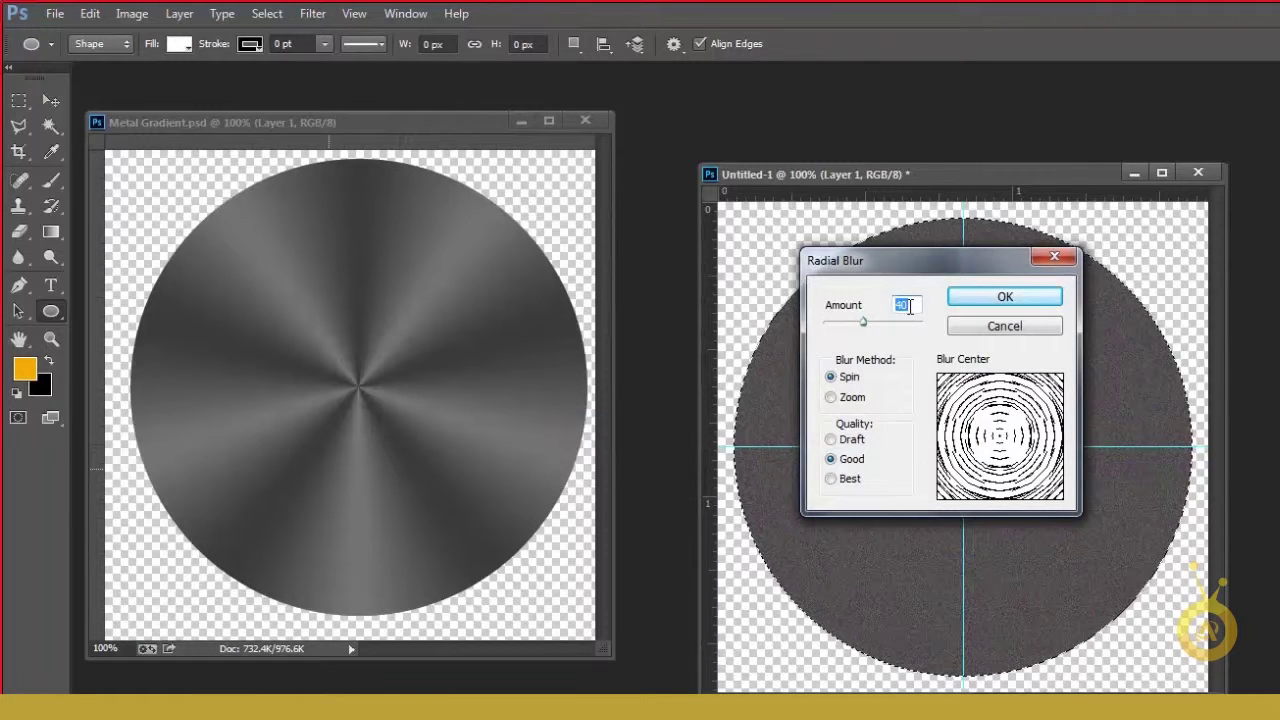
click(997, 295)
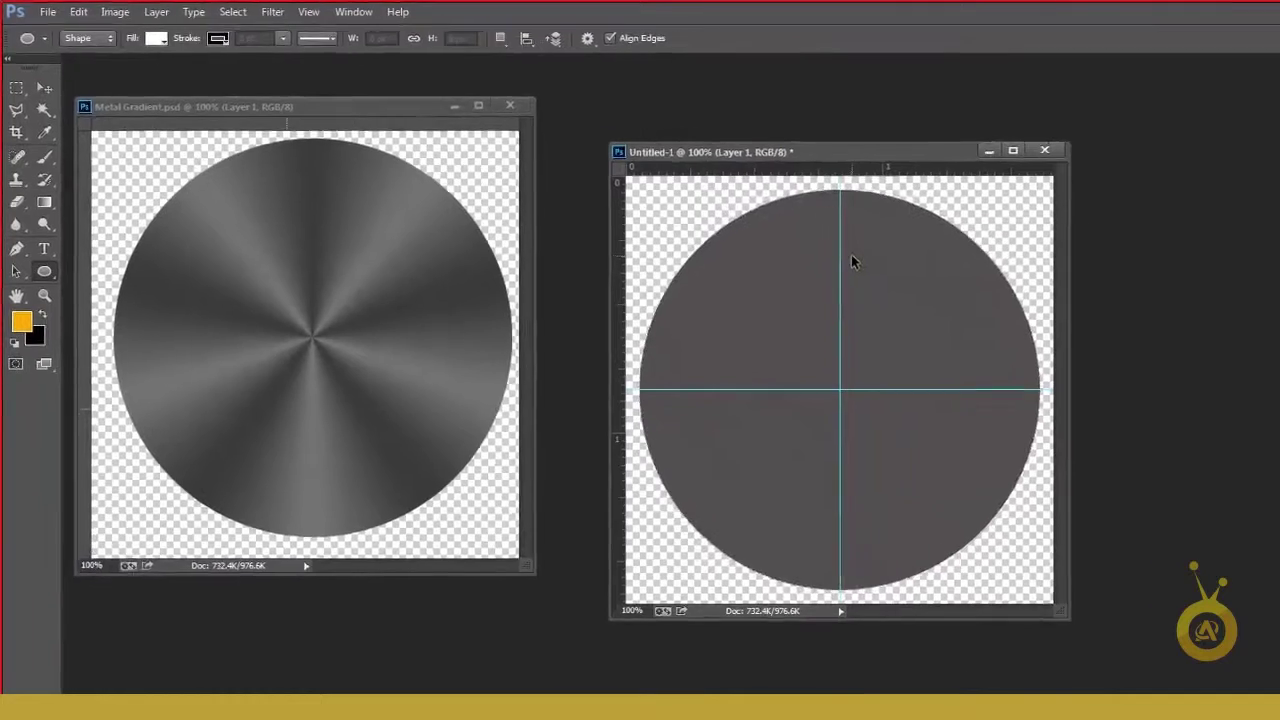
key(ctrl+semicolon)
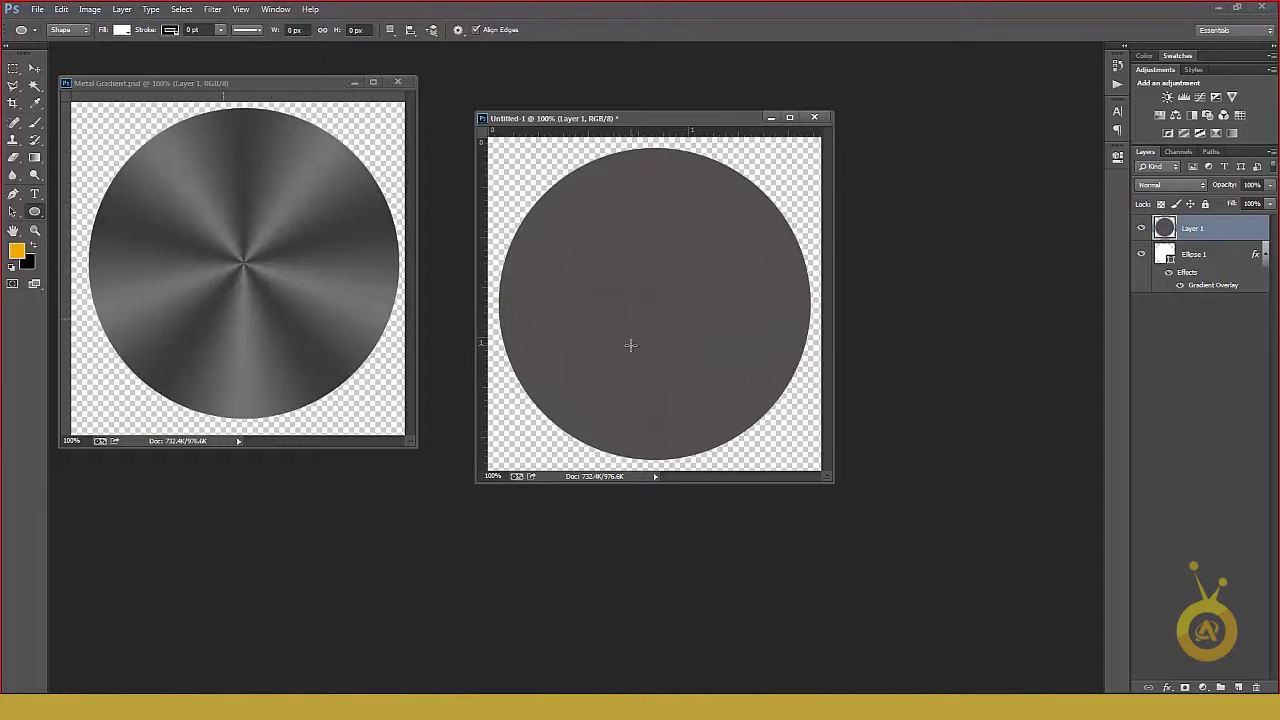
Step: Try Overlay, Multiply, Darken and Color Burn blend modes on Layer 1
click(1155, 187)
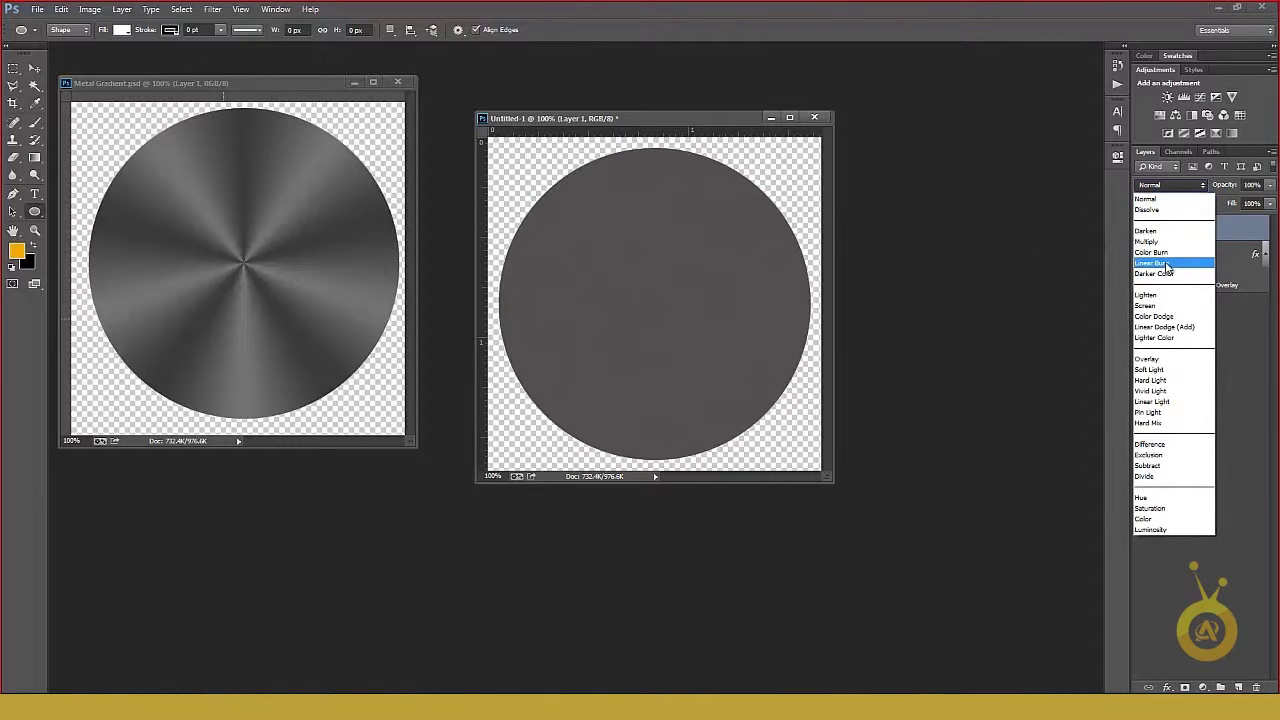
click(1168, 360)
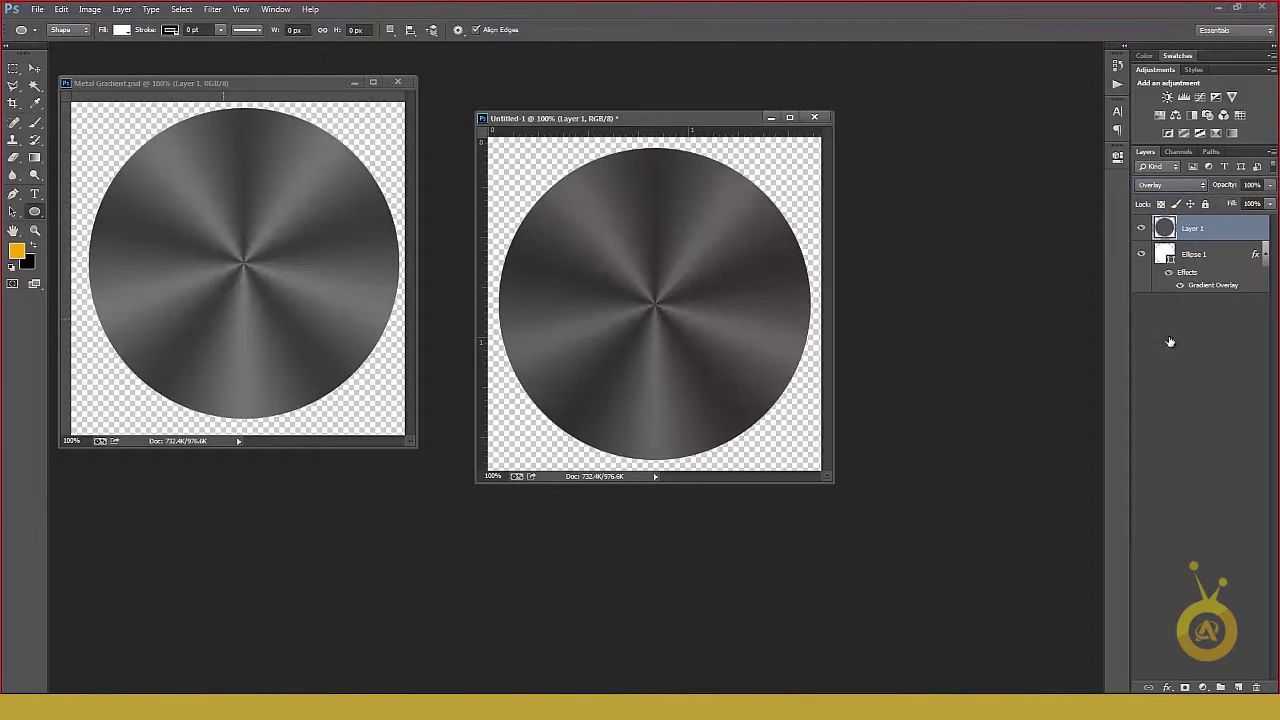
click(1165, 187)
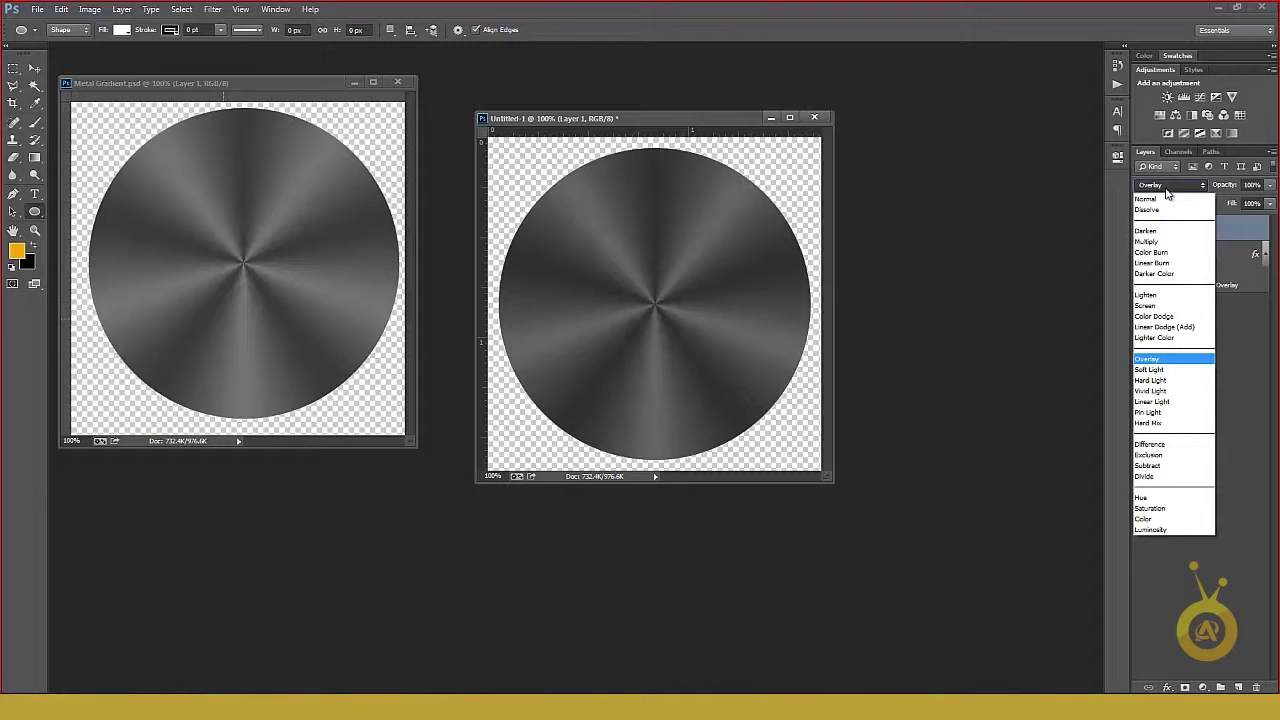
click(1165, 242)
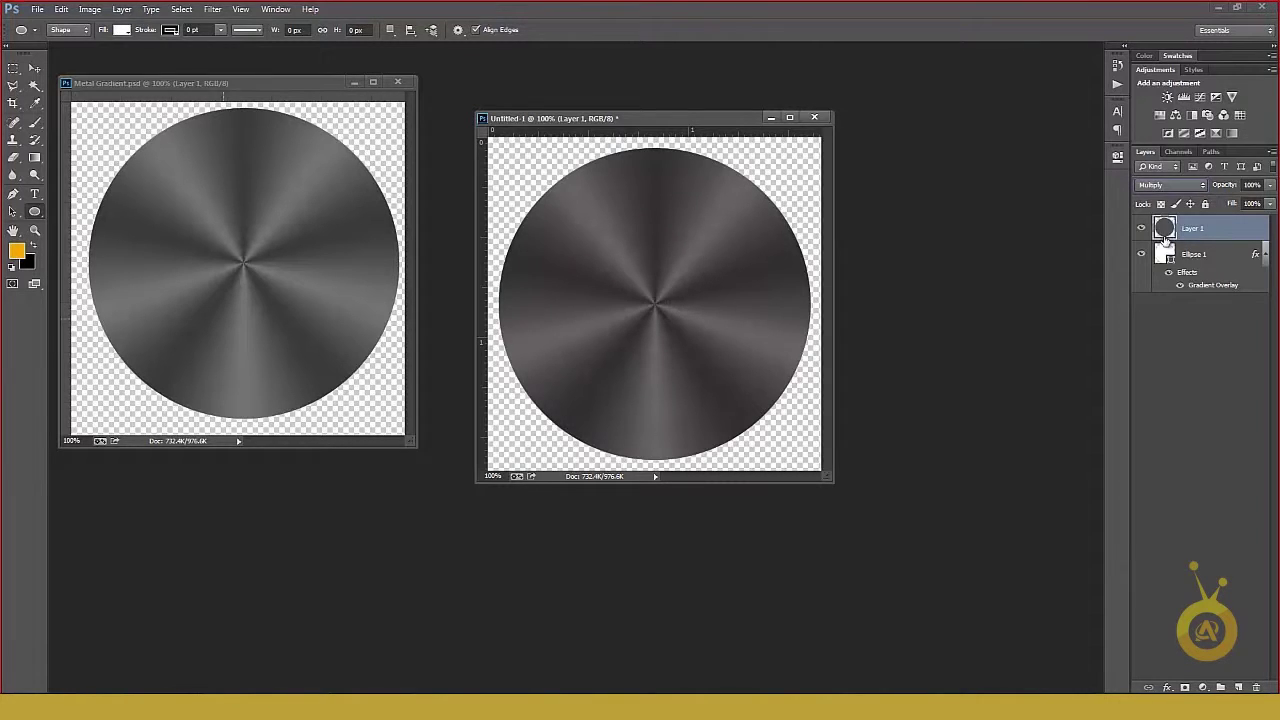
click(1158, 185)
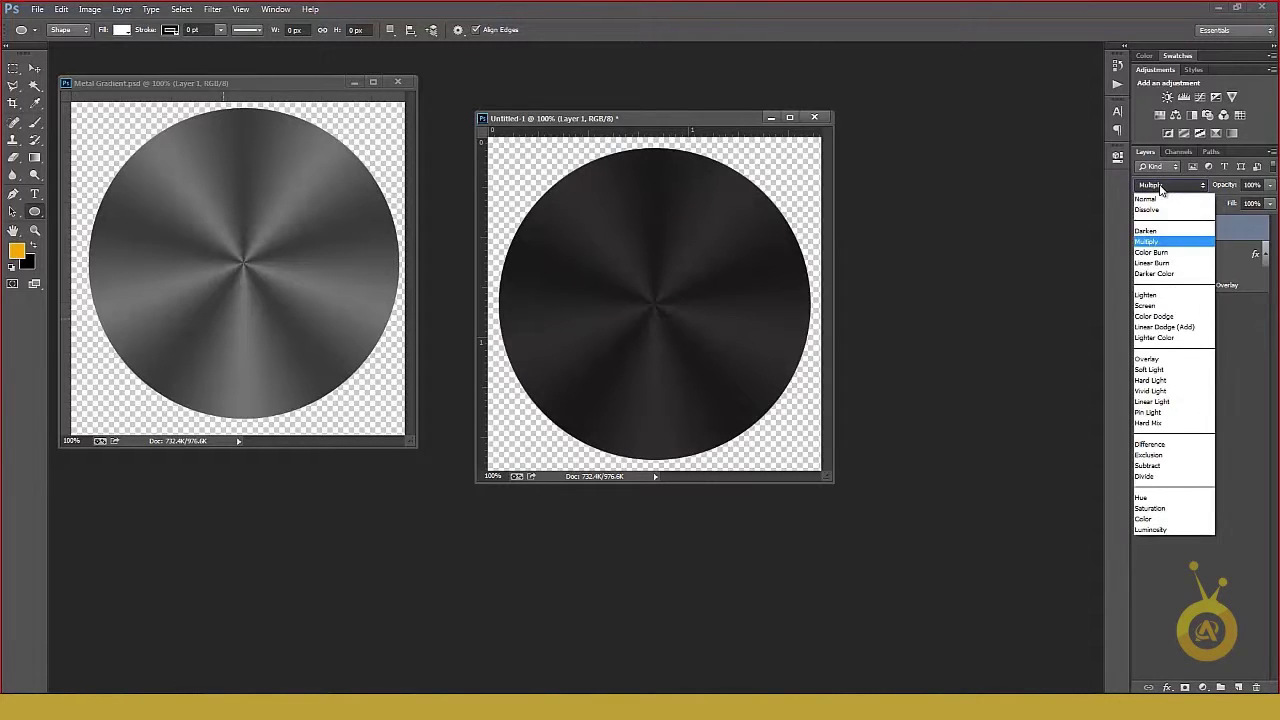
click(1163, 232)
click(1165, 186)
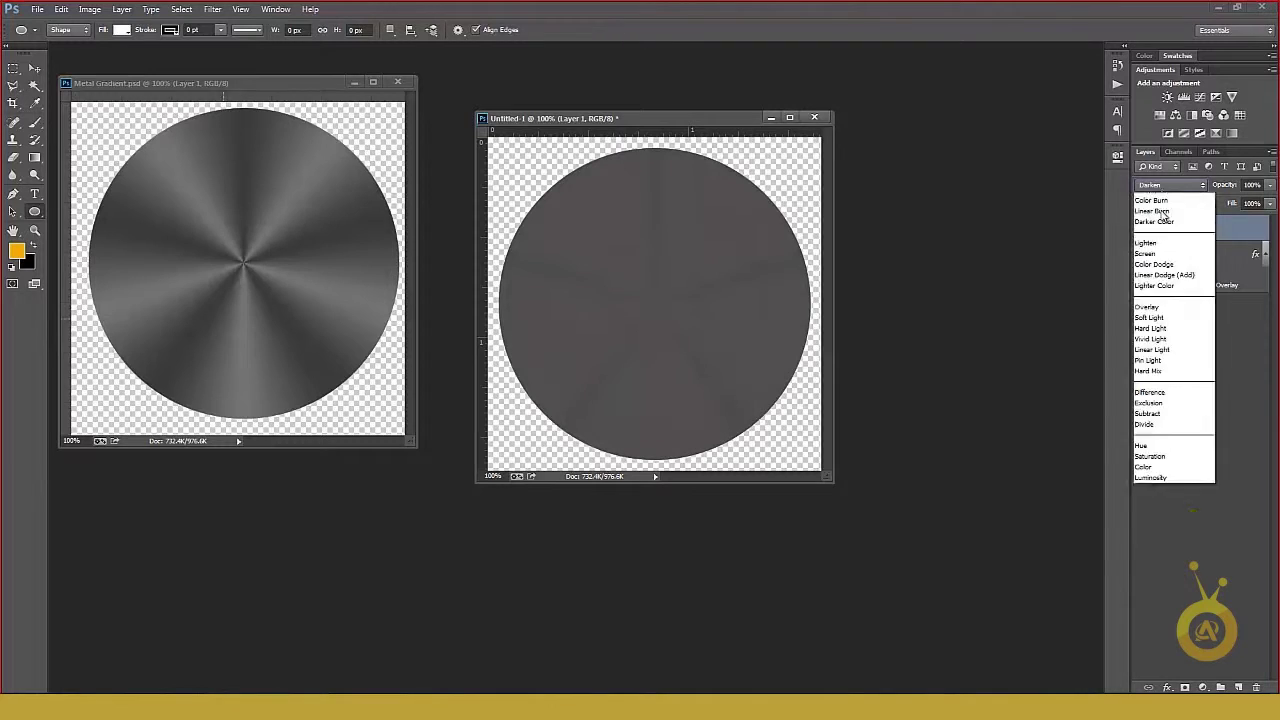
click(1165, 252)
Step: Compare Lighten and Screen blending, then set Layer 1 to Overlay
click(1165, 186)
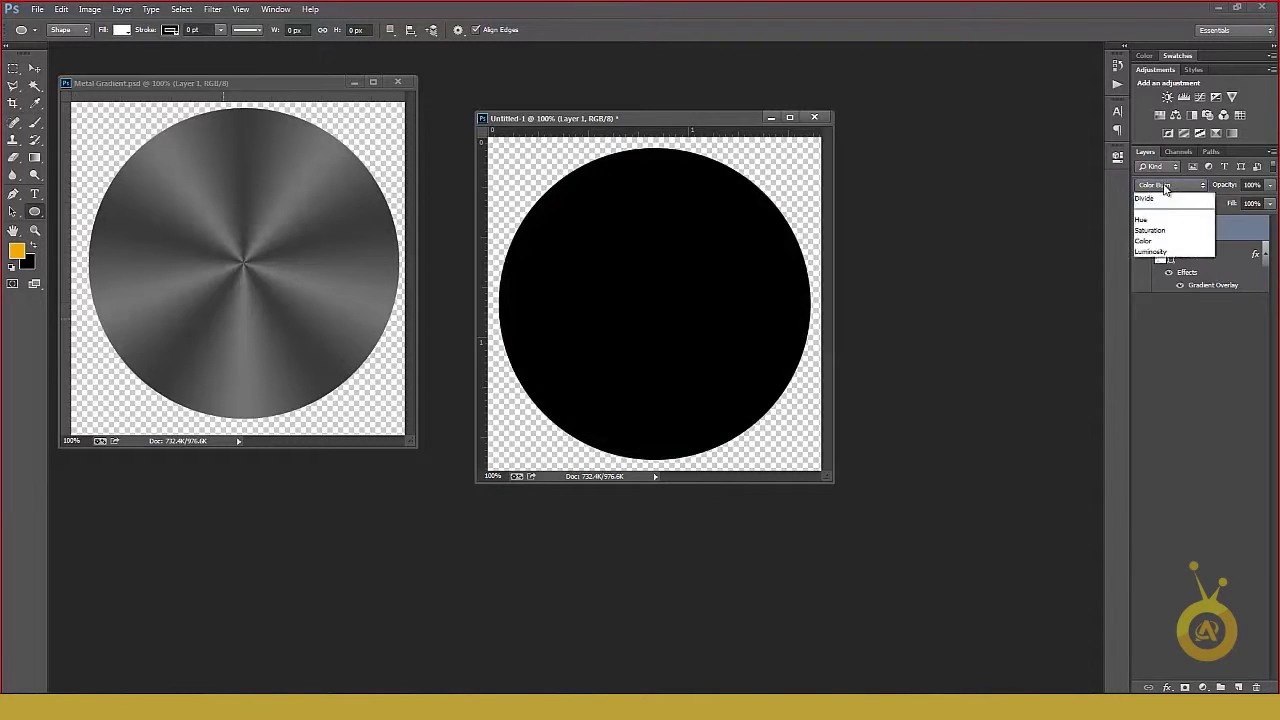
click(1165, 296)
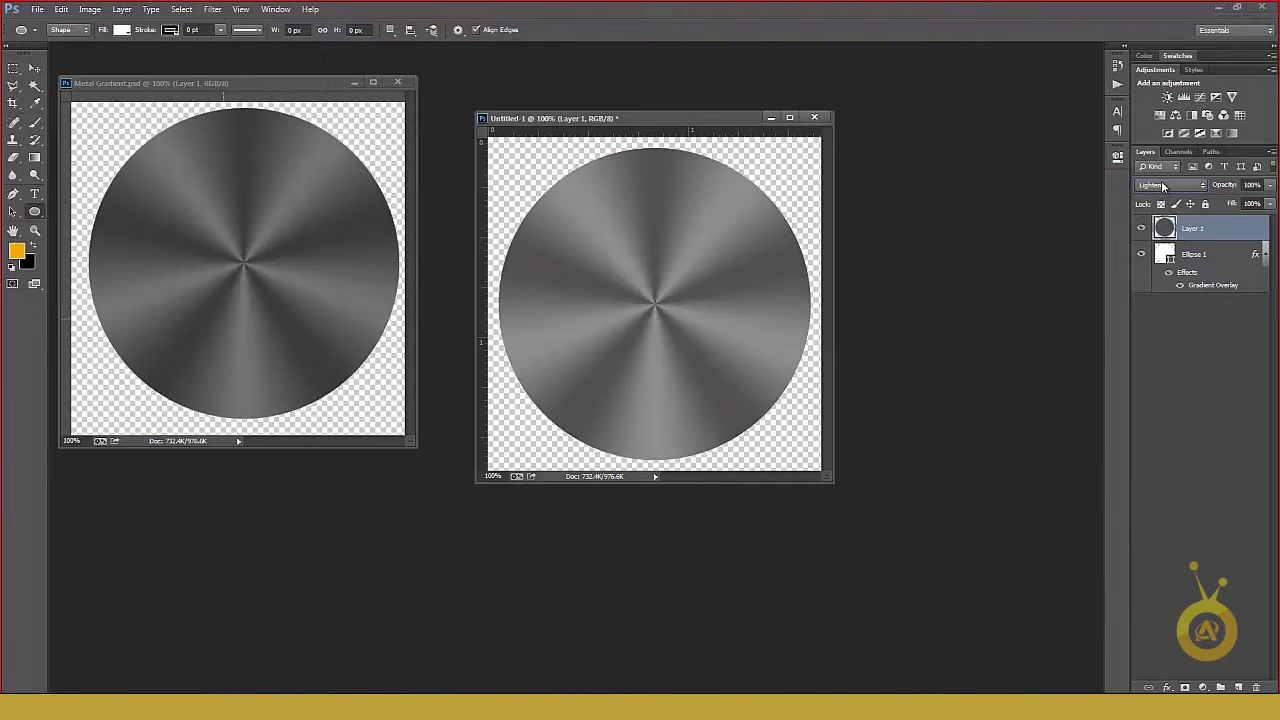
click(1165, 186)
click(1165, 306)
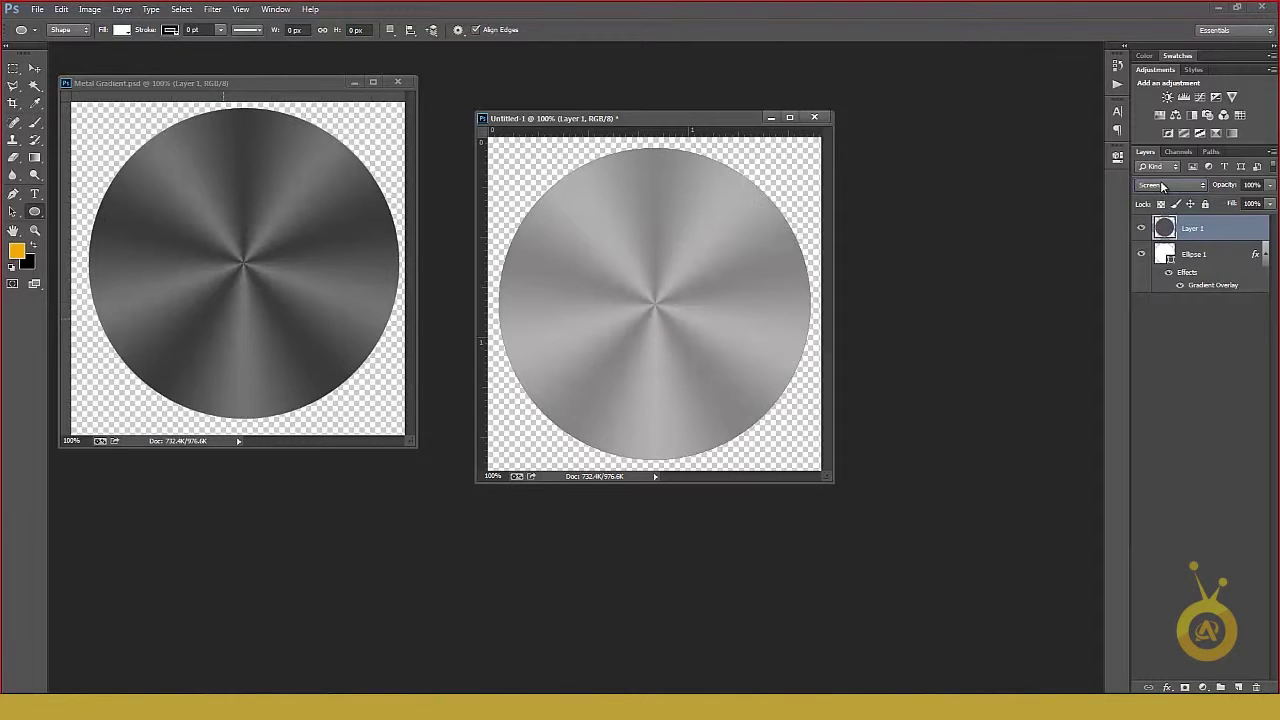
click(1165, 186)
click(1160, 359)
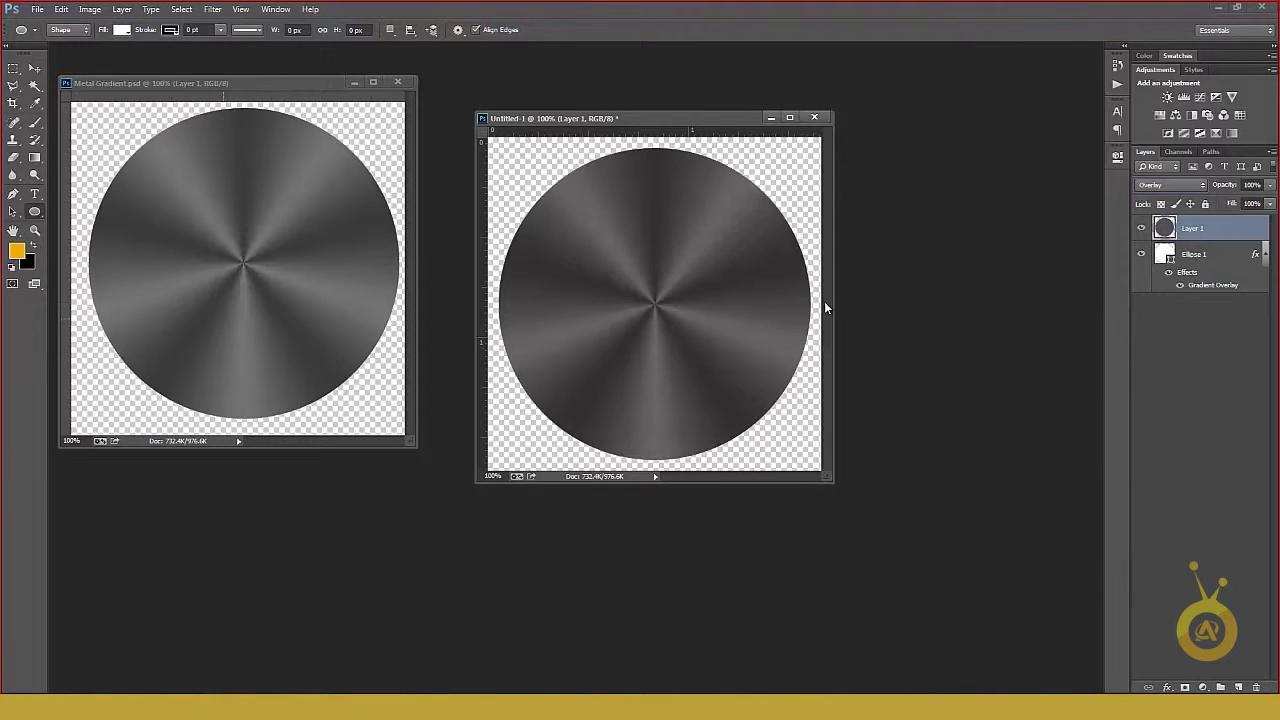
Step: Enlarge the Untitled-1 document window so its canvas sits centred in a grey surround
drag(834, 484, 928, 592)
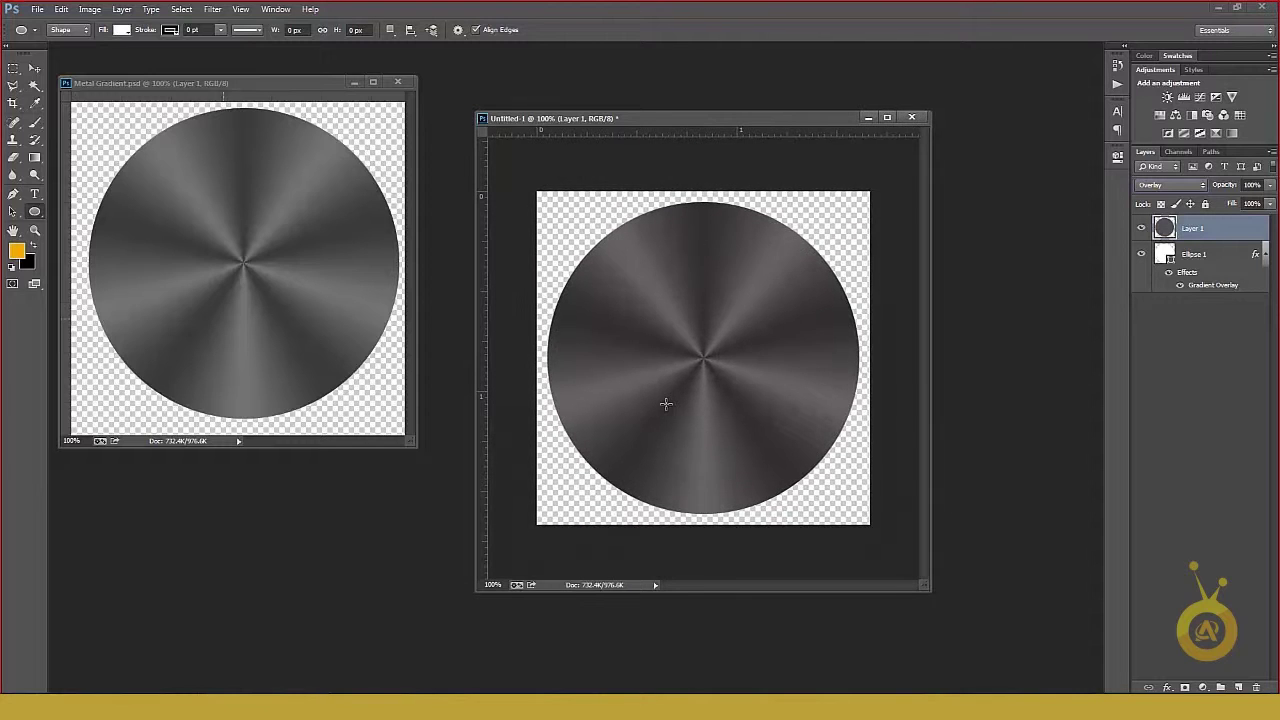